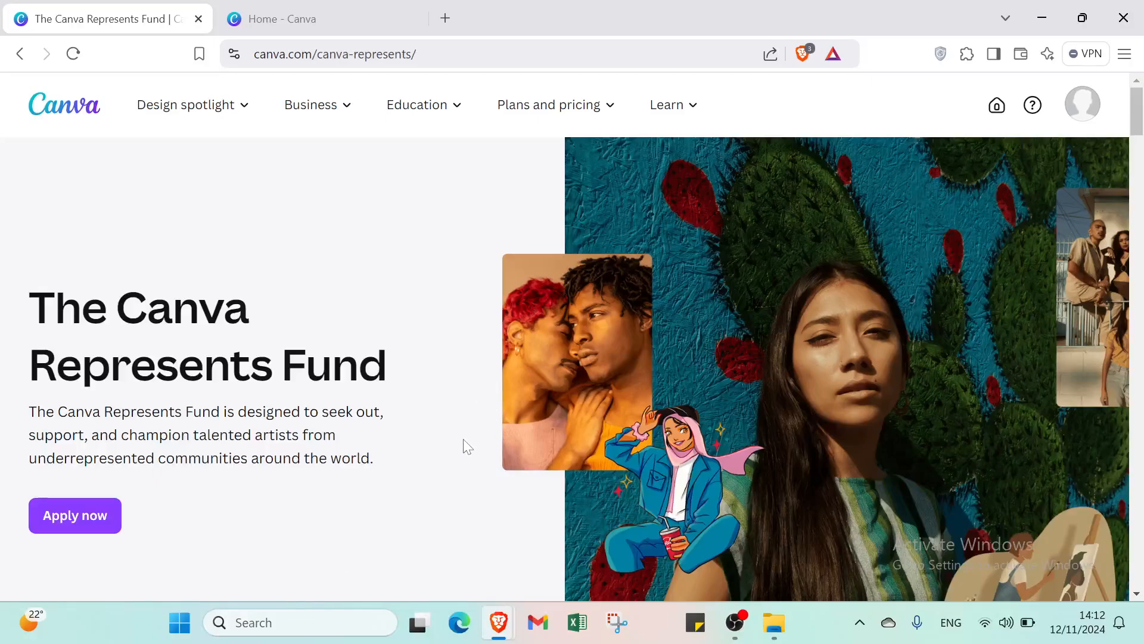
Step: Skim the Canva Represents Fund page and check the options in the account menu
{"action": "scroll", "coordinate": [464, 440], "scroll_direction": "down", "scroll_amount": 10}
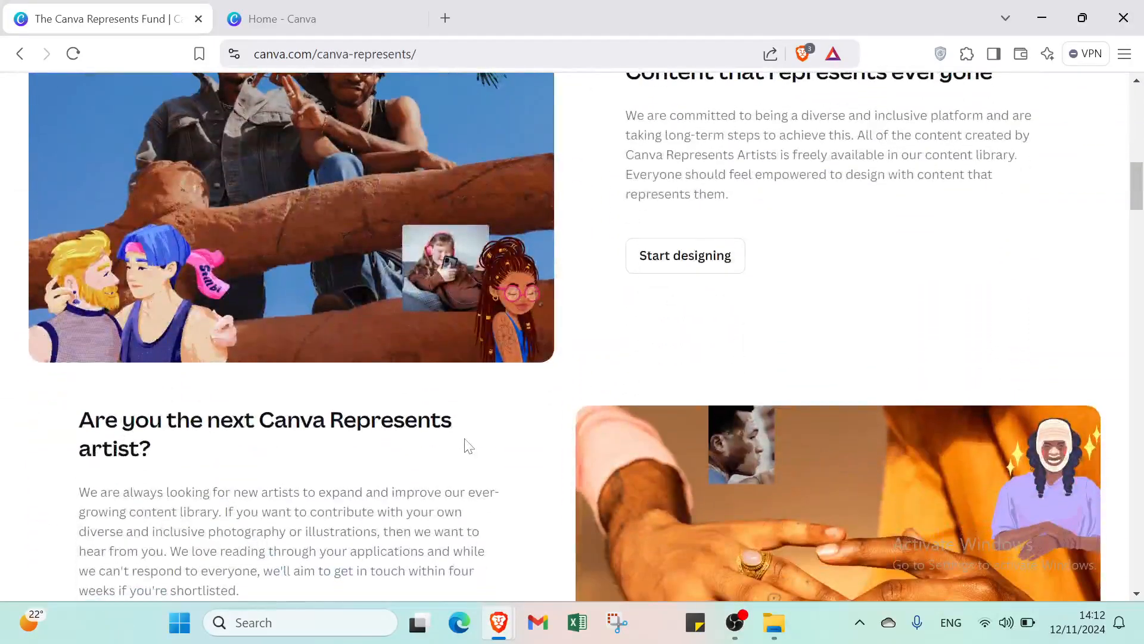
{"action": "scroll", "coordinate": [468, 446], "scroll_direction": "up", "scroll_amount": 5}
{"action": "scroll", "coordinate": [464, 438], "scroll_direction": "up", "scroll_amount": 5}
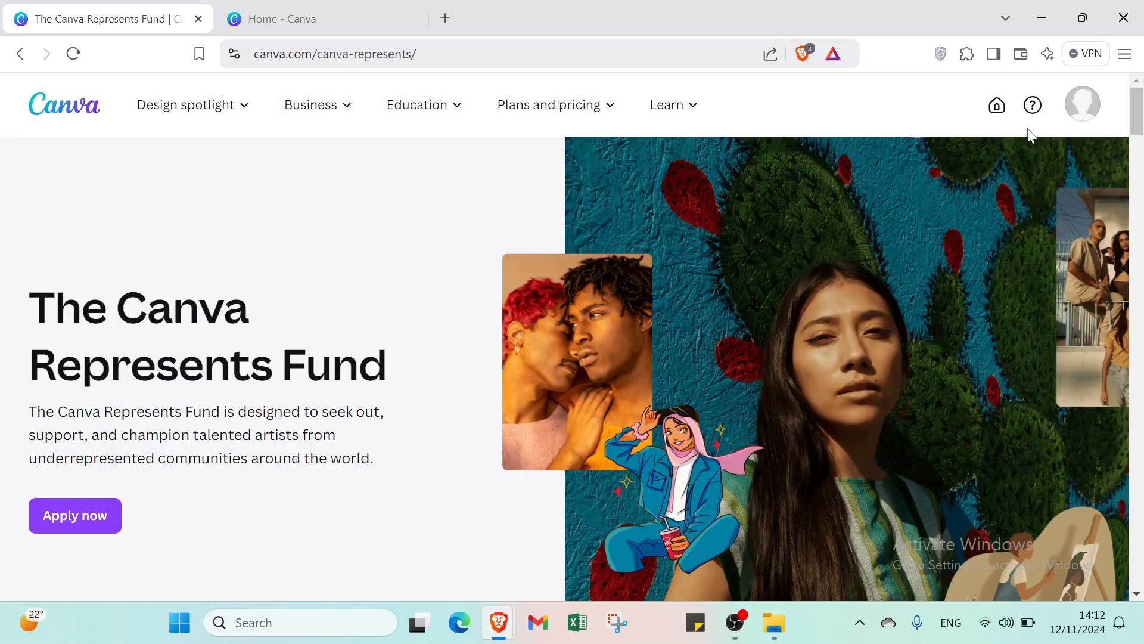
{"action": "left_click", "coordinate": [1090, 102]}
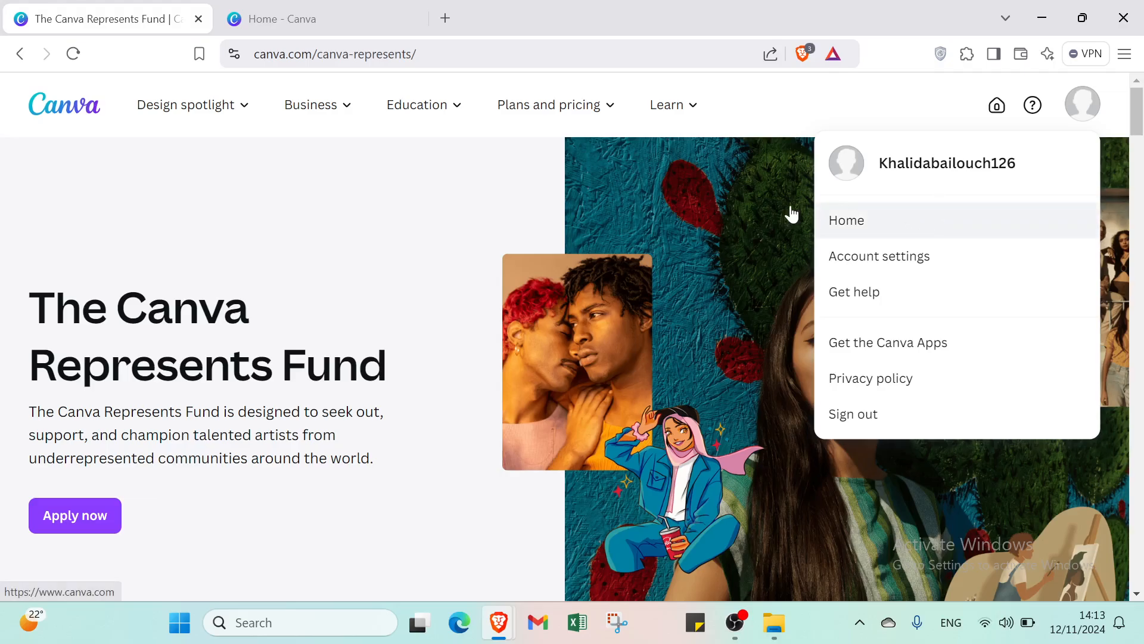
{"action": "left_click", "coordinate": [735, 171]}
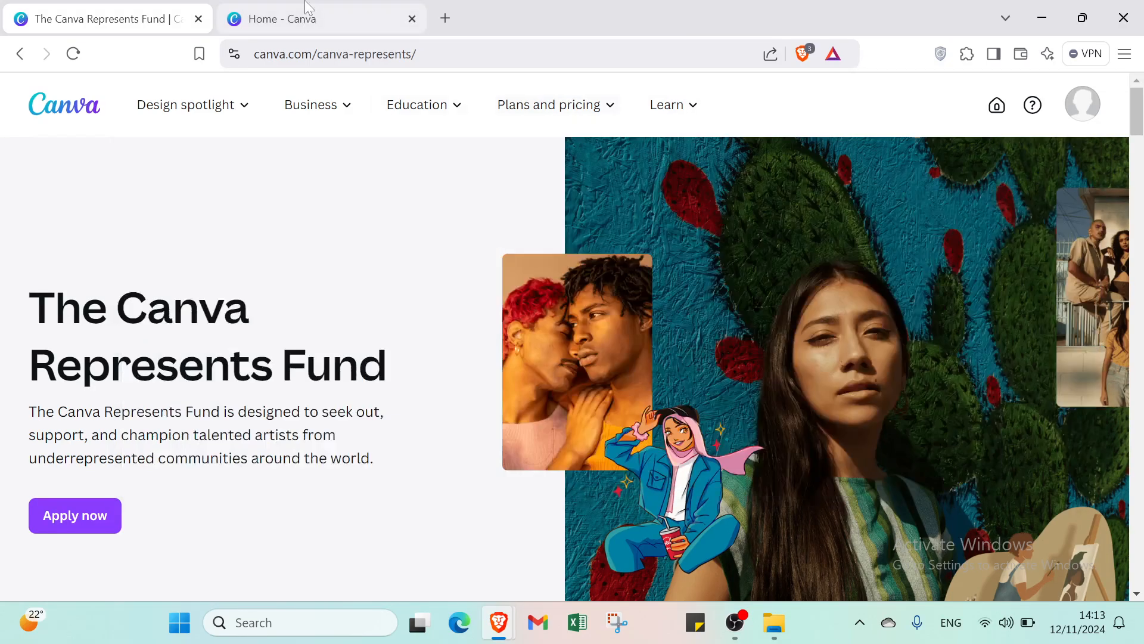
{"action": "left_click", "coordinate": [280, 19]}
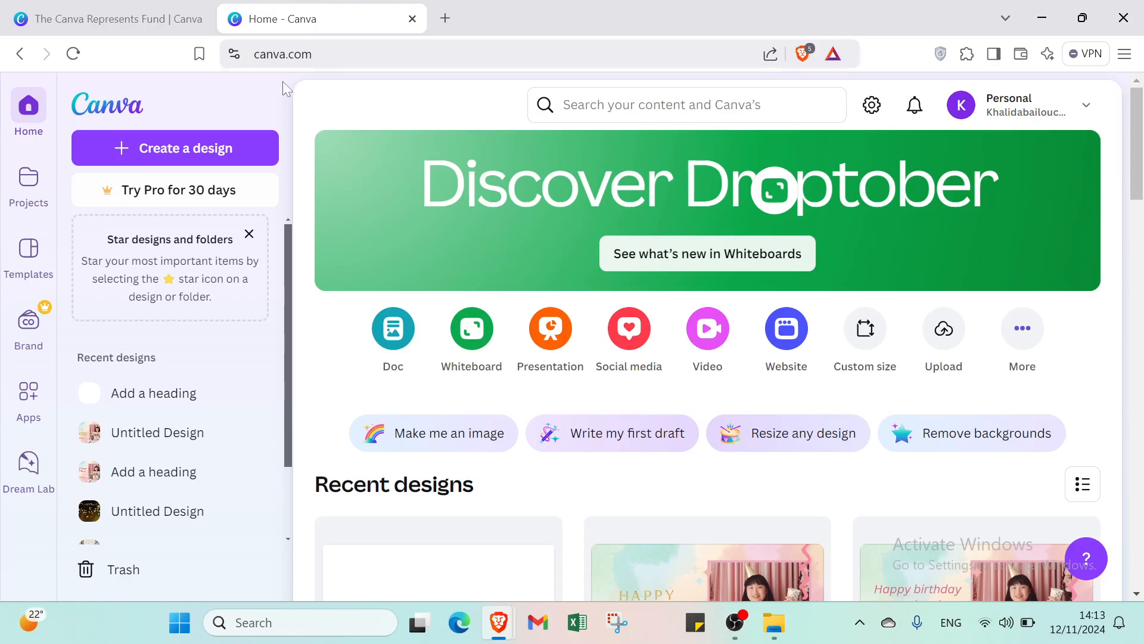
{"action": "left_click", "coordinate": [133, 24]}
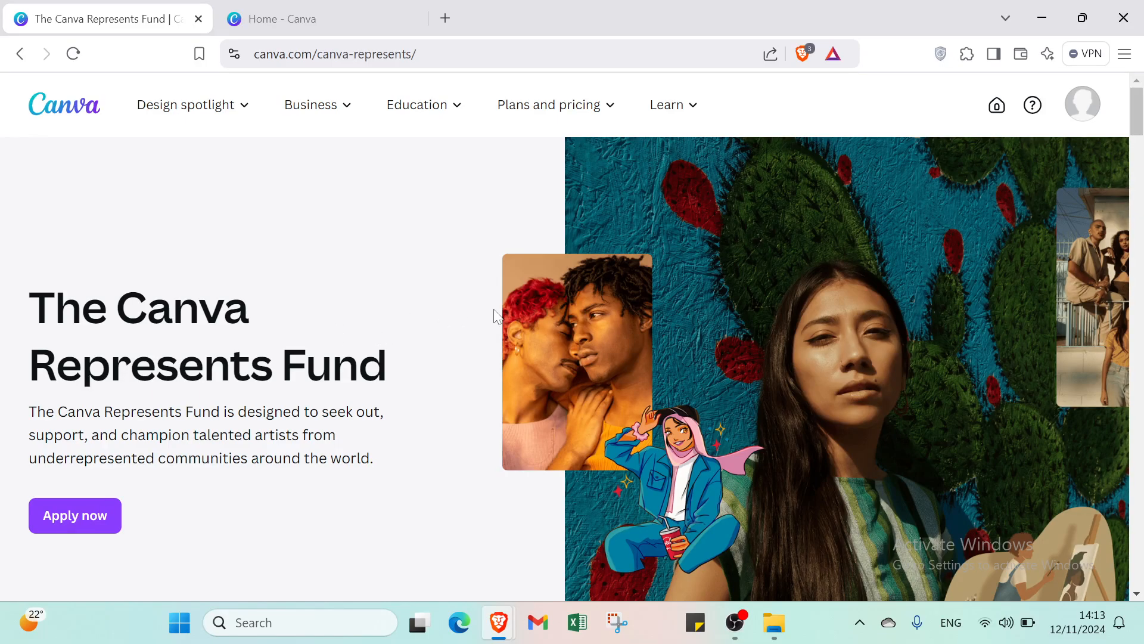
{"action": "left_click", "coordinate": [274, 22]}
{"action": "left_click", "coordinate": [149, 4]}
{"action": "left_click", "coordinate": [265, 31]}
{"action": "left_click", "coordinate": [135, 29]}
{"action": "left_click", "coordinate": [271, 20]}
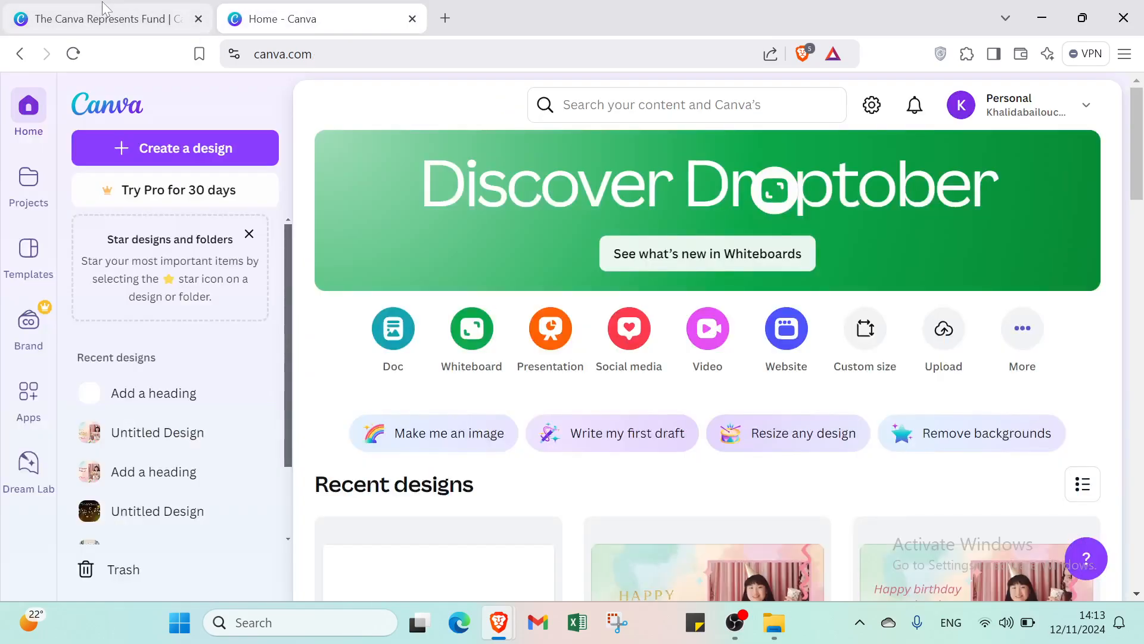
{"action": "left_click", "coordinate": [143, 21]}
{"action": "left_click", "coordinate": [273, 26]}
{"action": "left_click", "coordinate": [119, 24]}
{"action": "mouse_move", "coordinate": [191, 105]}
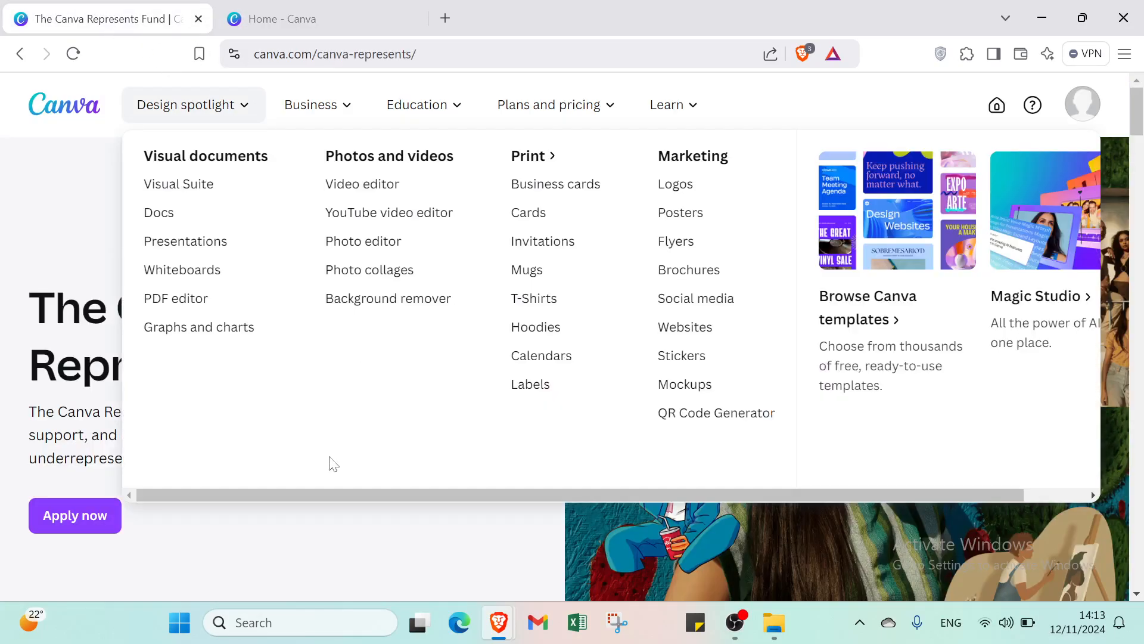
{"action": "left_click", "coordinate": [338, 18]}
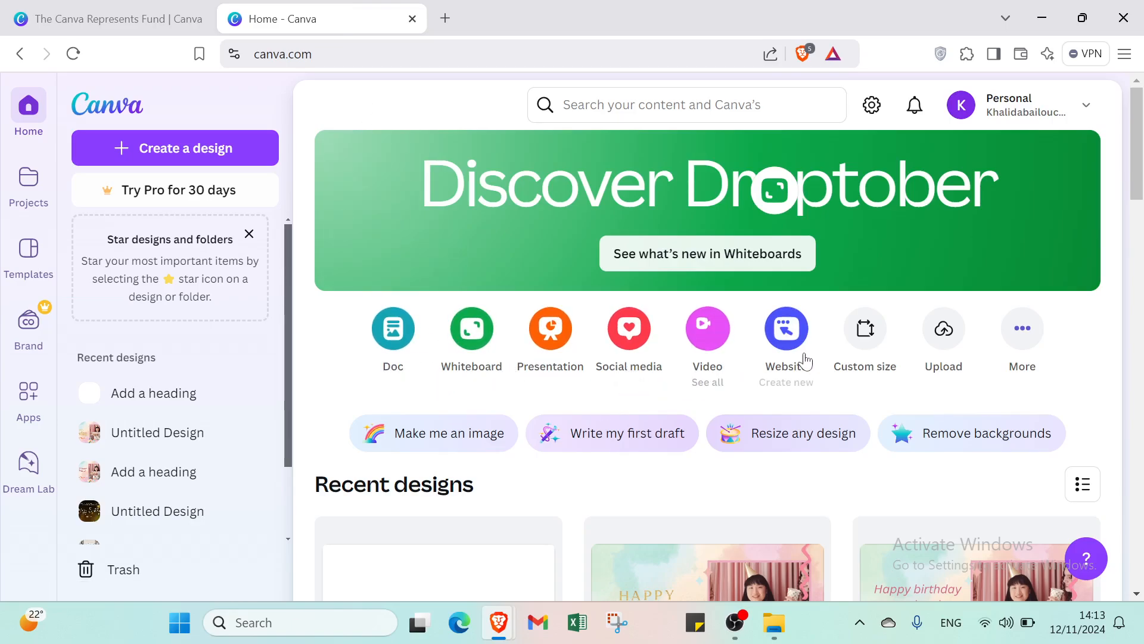
{"action": "left_click", "coordinate": [128, 16]}
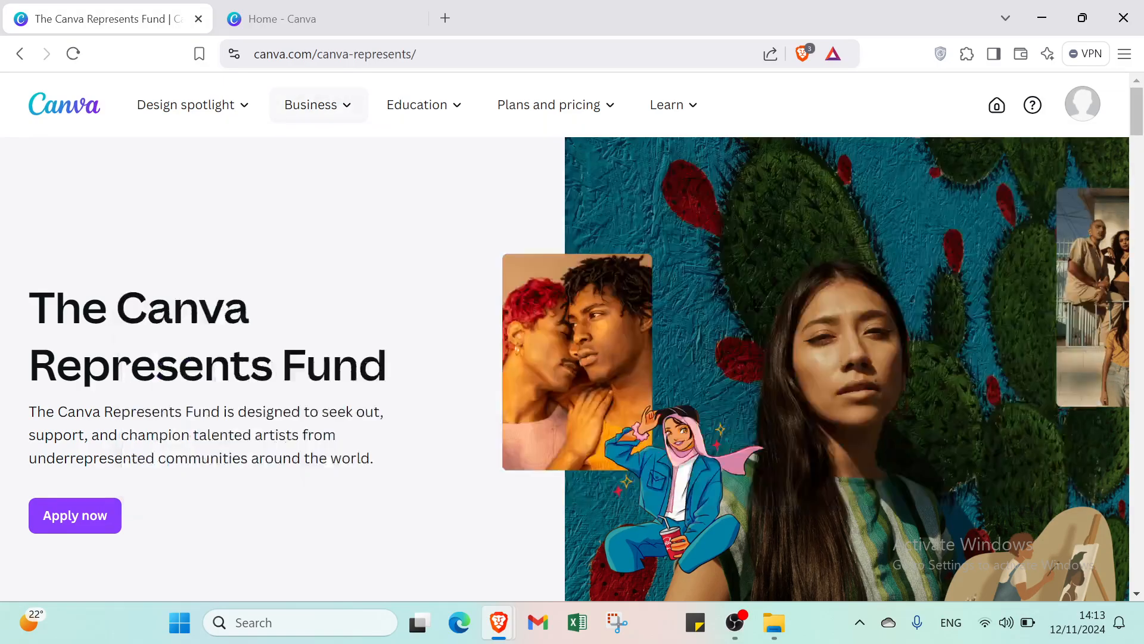
Step: Read the Canva Represents Fund page's sections on artist applications, assessment criteria and the long-term commitment to diversity
{"action": "scroll", "coordinate": [438, 488], "scroll_direction": "down", "scroll_amount": 10}
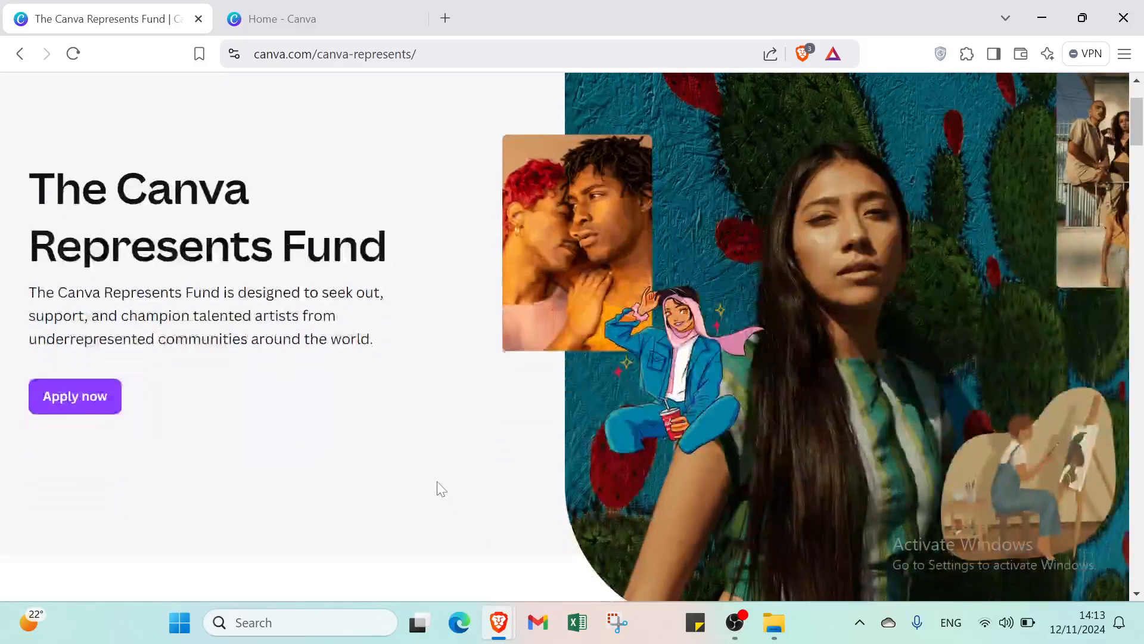
{"action": "scroll", "coordinate": [436, 481], "scroll_direction": "down", "scroll_amount": 6}
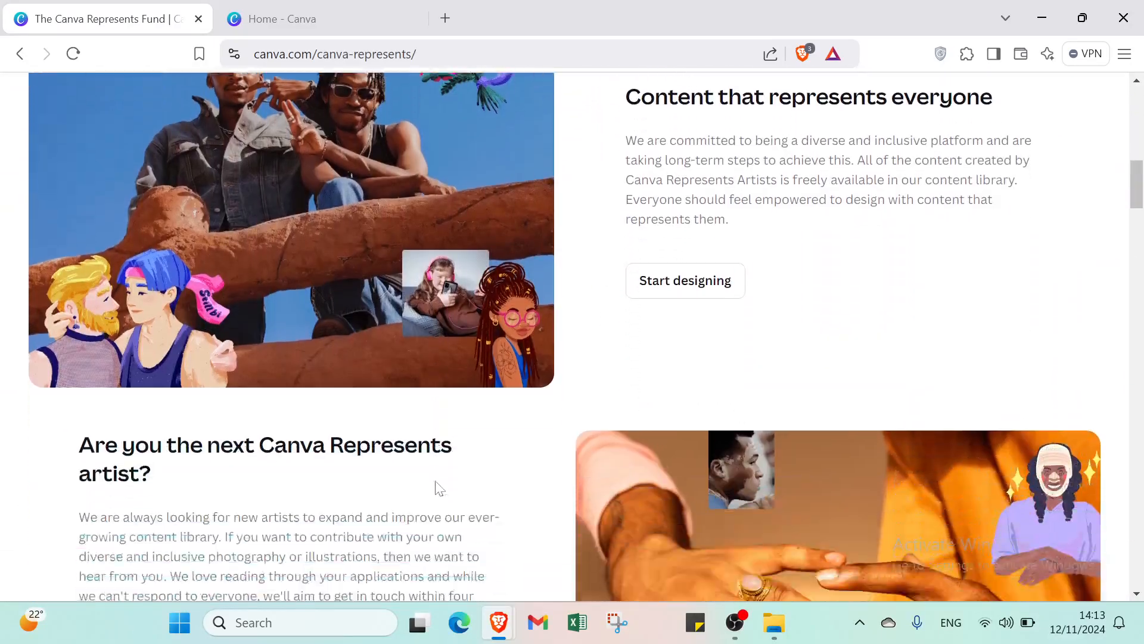
{"action": "scroll", "coordinate": [436, 485], "scroll_direction": "down", "scroll_amount": 2}
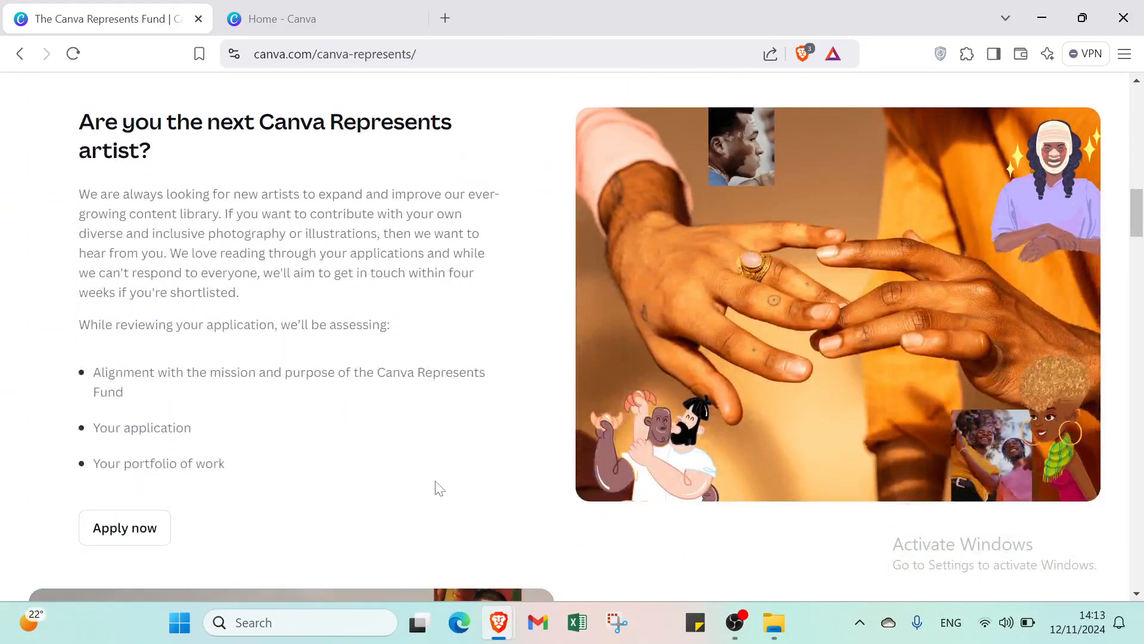
{"action": "scroll", "coordinate": [440, 488], "scroll_direction": "down", "scroll_amount": 1}
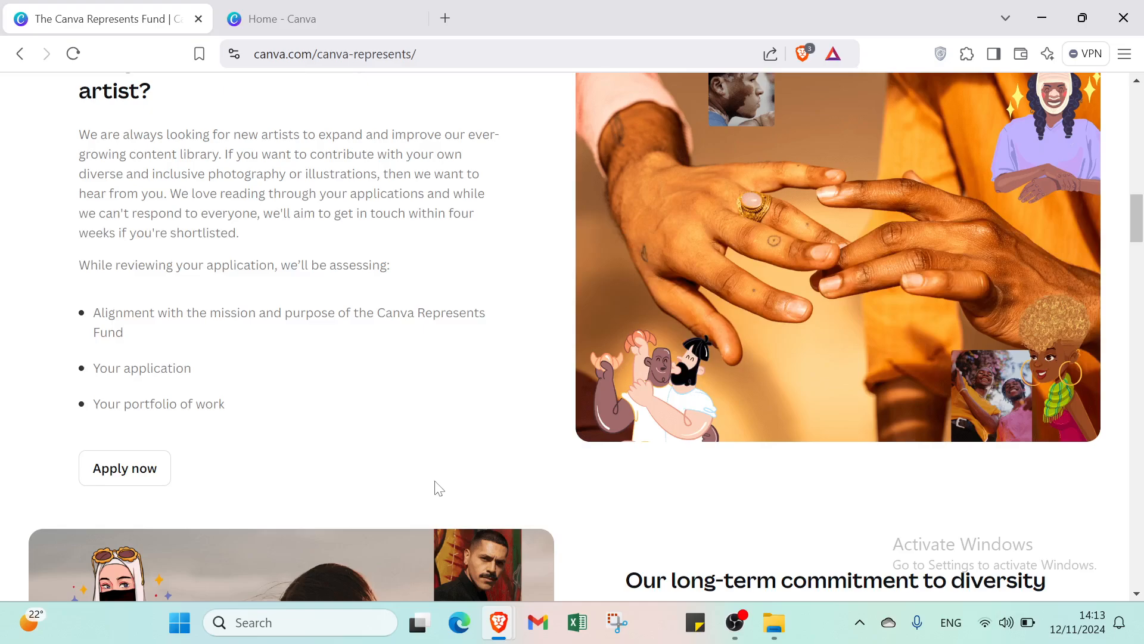
{"action": "scroll", "coordinate": [439, 488], "scroll_direction": "down", "scroll_amount": 1}
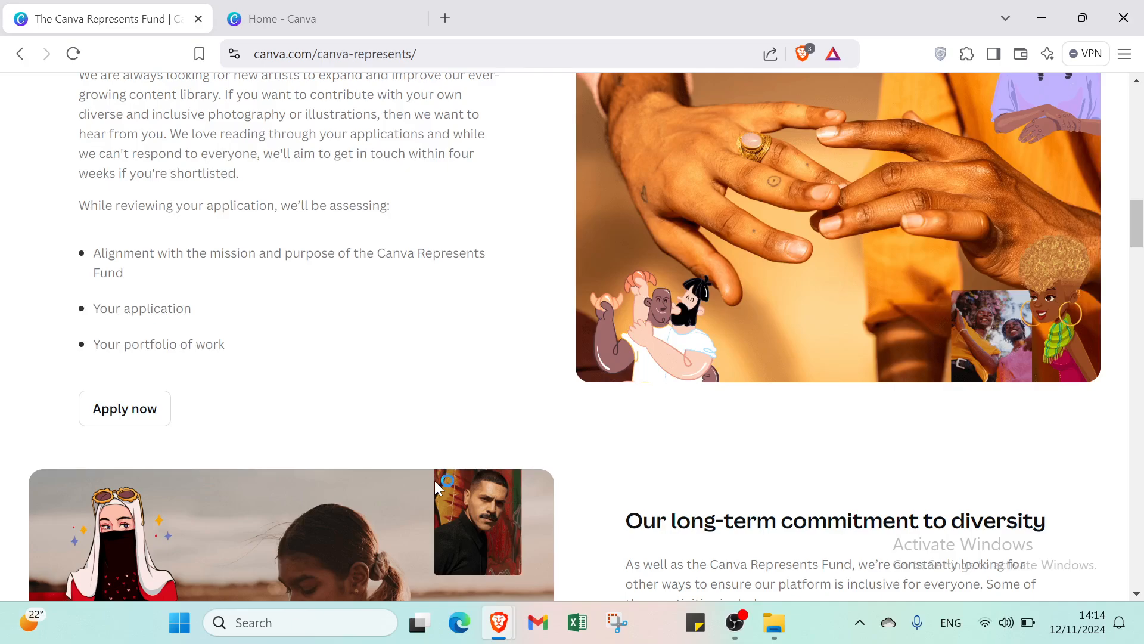
{"action": "scroll", "coordinate": [434, 481], "scroll_direction": "down", "scroll_amount": 2}
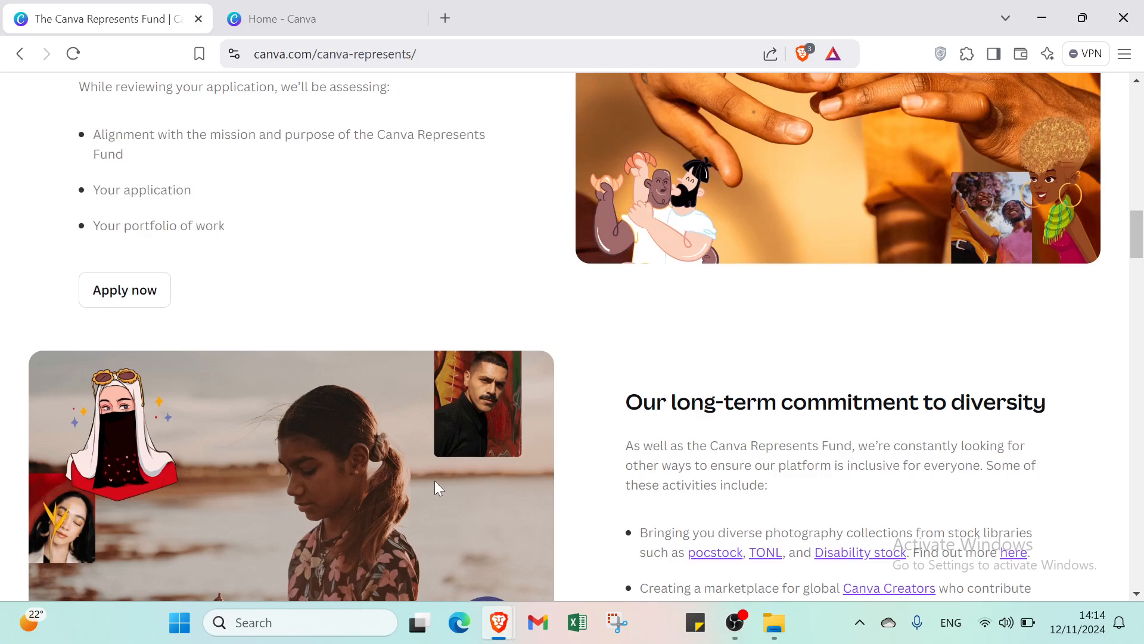
{"action": "scroll", "coordinate": [434, 480], "scroll_direction": "up", "scroll_amount": 13}
{"action": "scroll", "coordinate": [434, 481], "scroll_direction": "up", "scroll_amount": 10}
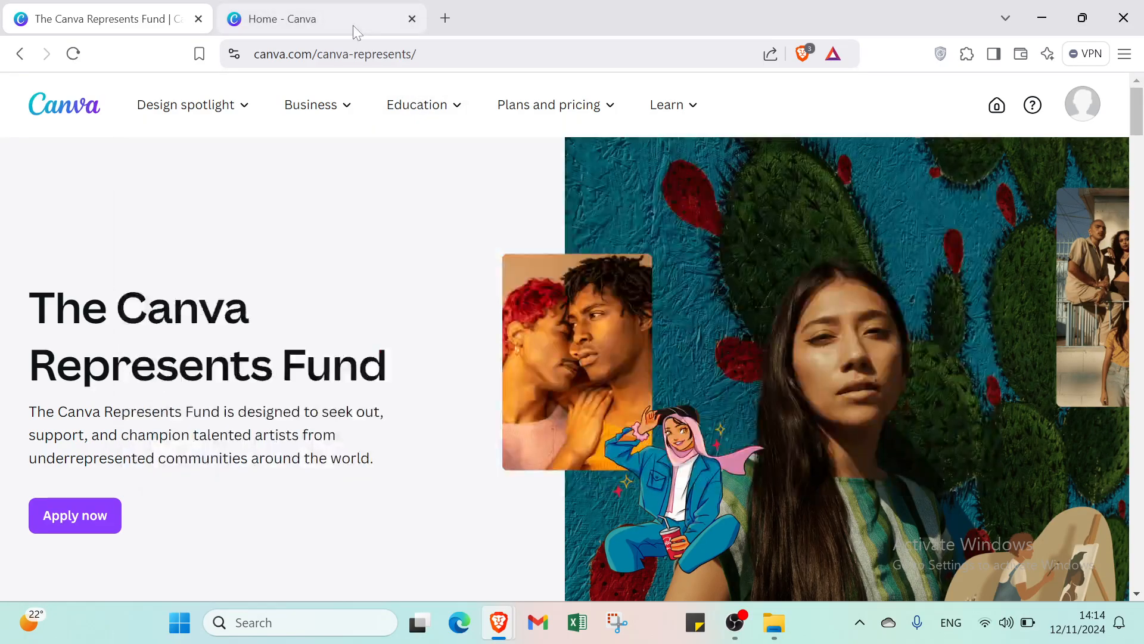
Step: Switch to the Canva home page and search for "video birthday"
{"action": "left_click", "coordinate": [353, 25]}
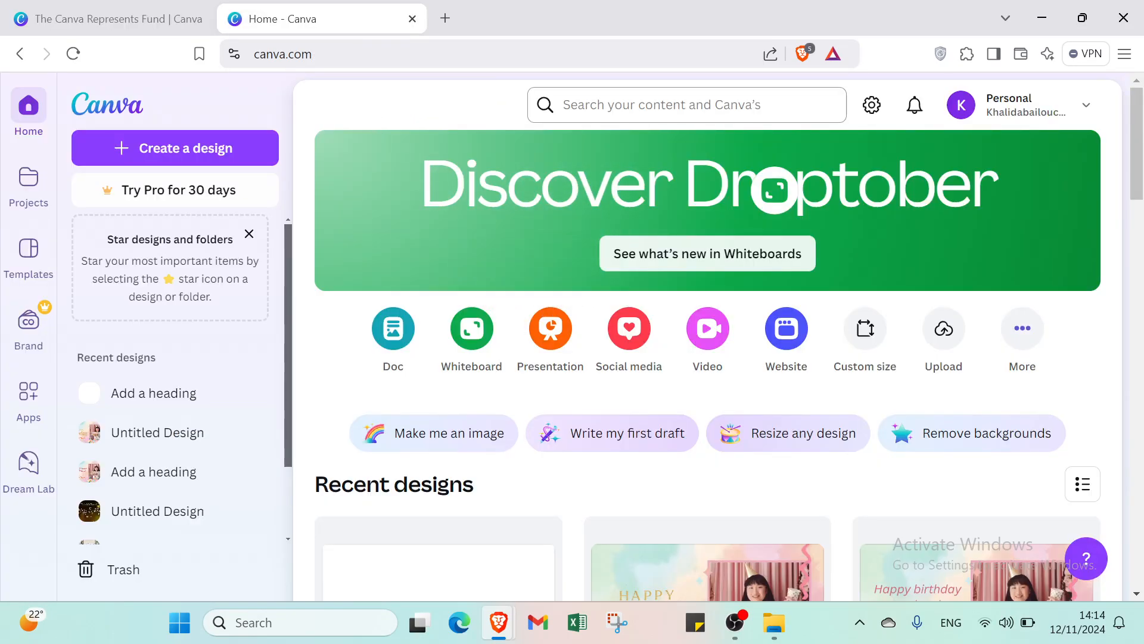
{"action": "left_click", "coordinate": [596, 105]}
{"action": "type", "text": "vi"}
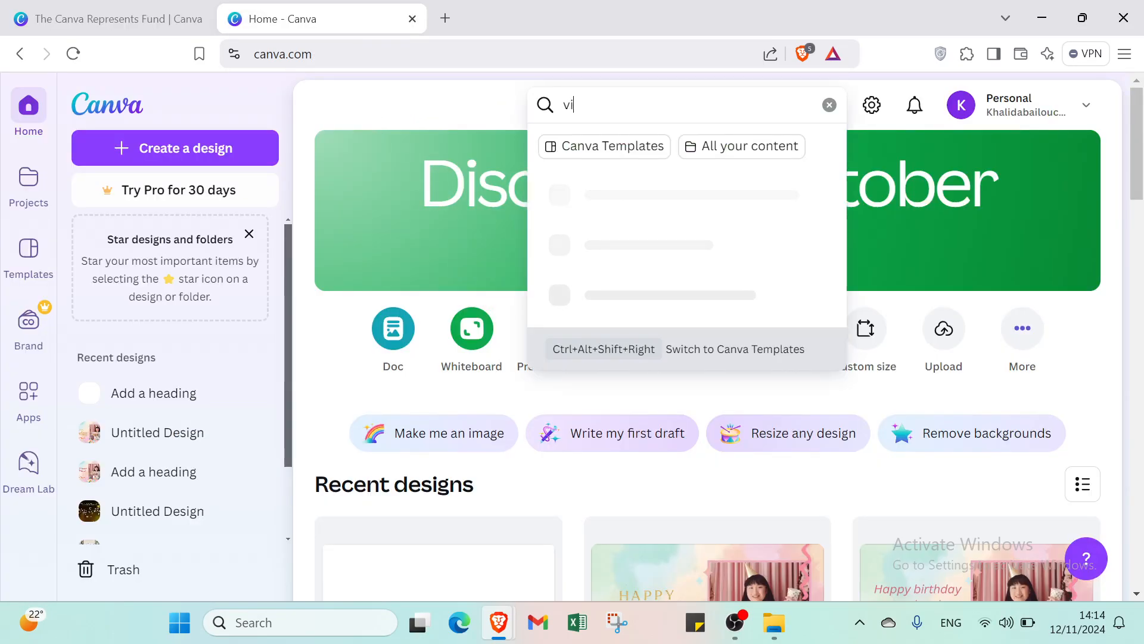
{"action": "type", "text": "deo bi"}
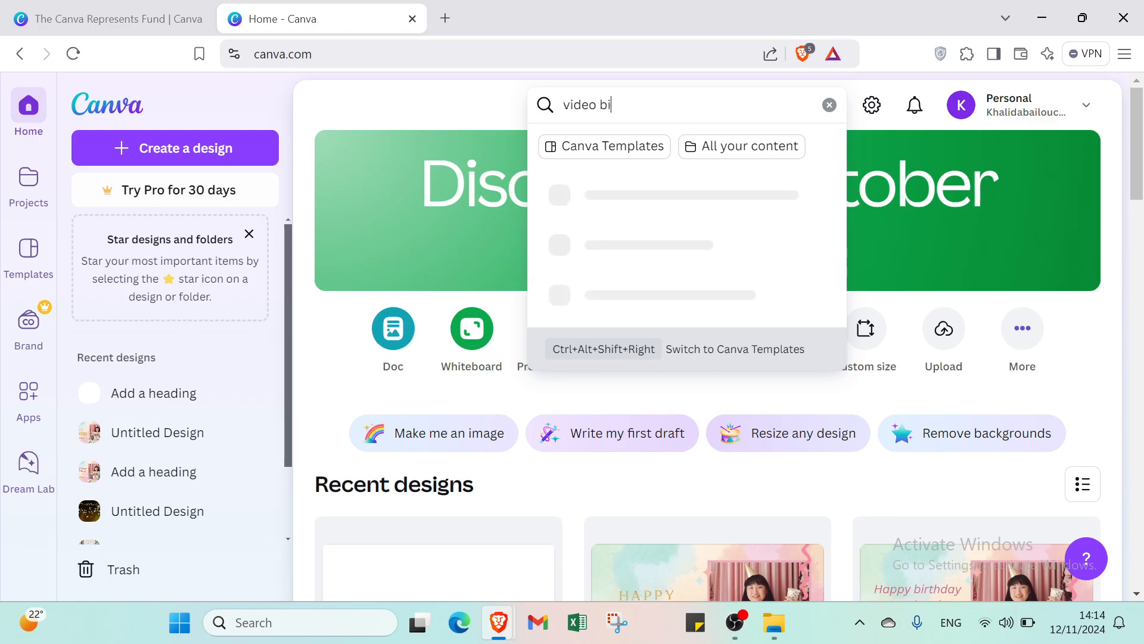
{"action": "type", "text": "rthday"}
{"action": "key", "text": "Return"}
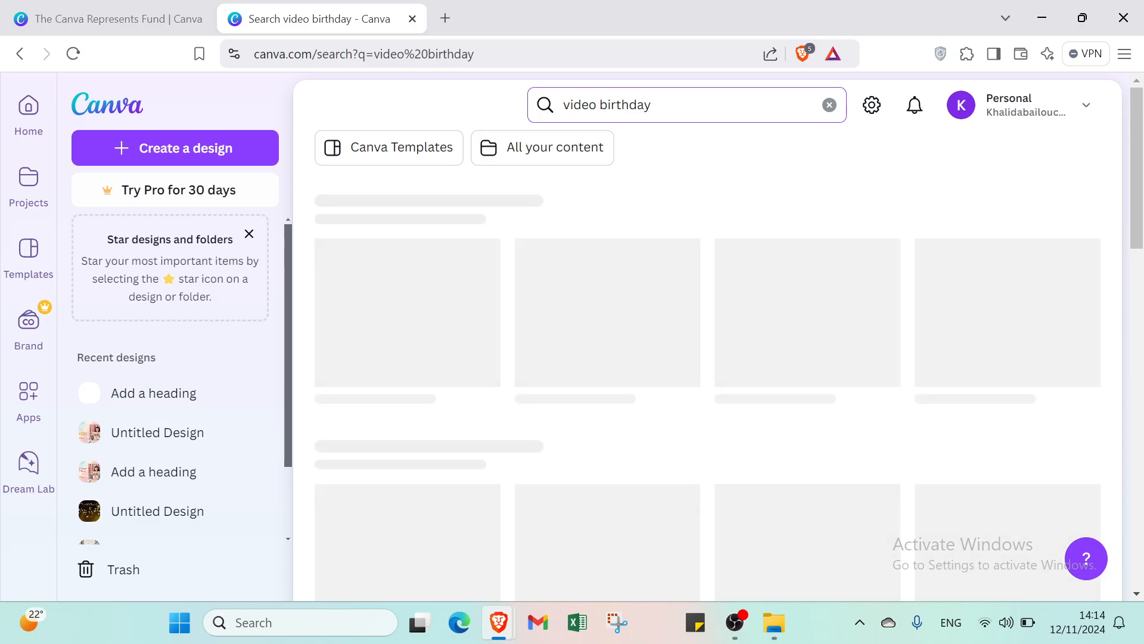
Step: Look through the video birthday search results and show all matching Canva templates
{"action": "scroll", "coordinate": [754, 480], "scroll_direction": "down", "scroll_amount": 4}
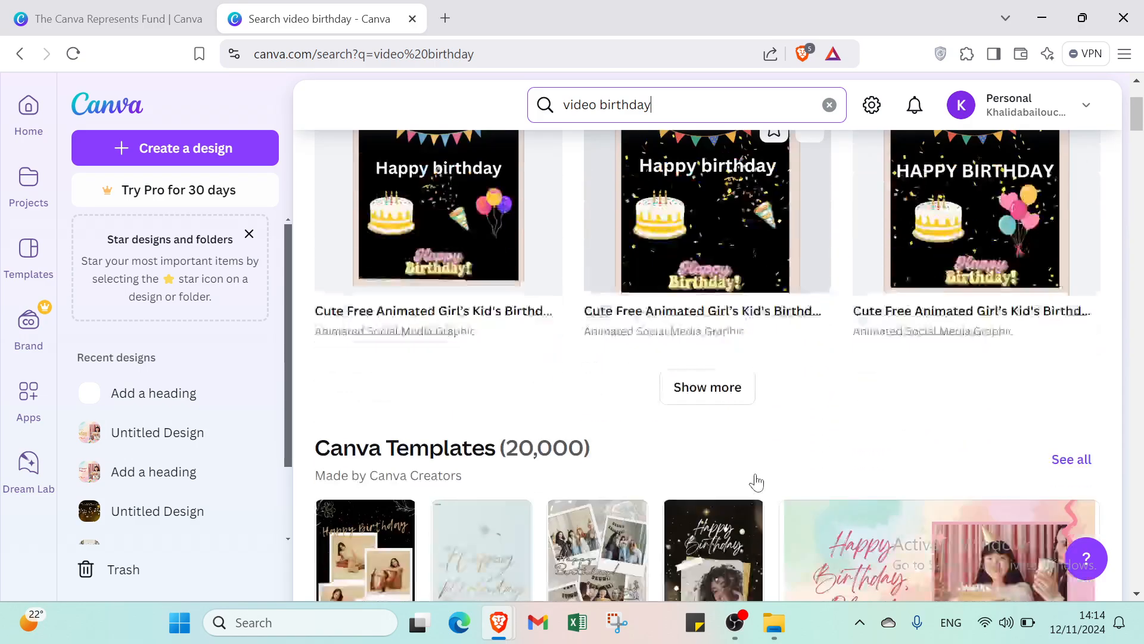
{"action": "scroll", "coordinate": [765, 431], "scroll_direction": "down", "scroll_amount": 5}
{"action": "scroll", "coordinate": [692, 289], "scroll_direction": "up", "scroll_amount": 3}
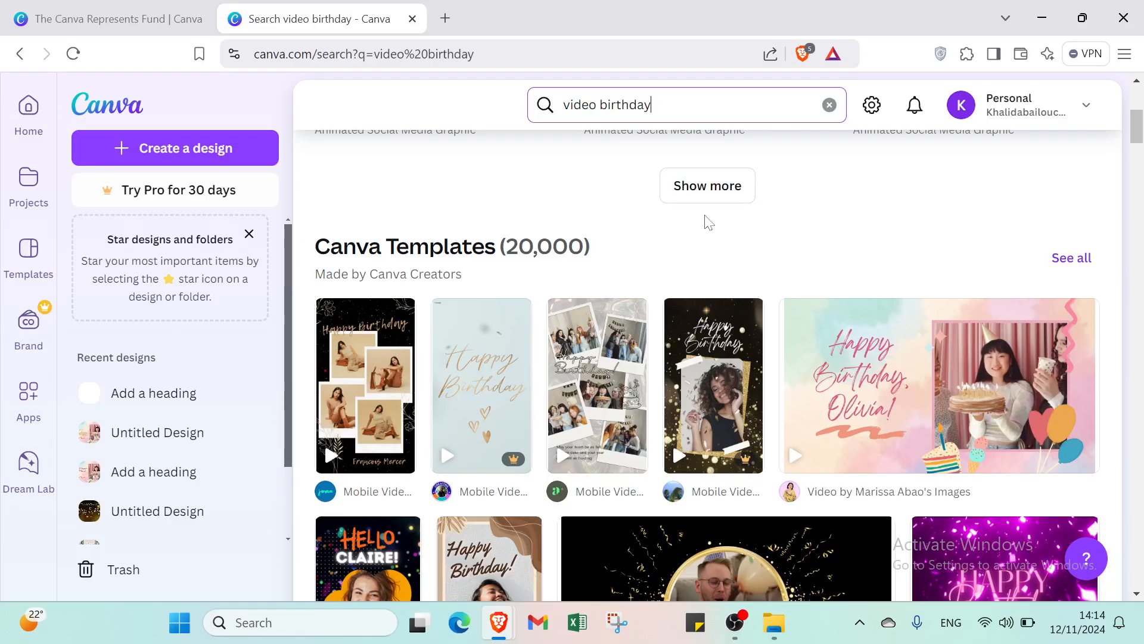
{"action": "scroll", "coordinate": [691, 220], "scroll_direction": "up", "scroll_amount": 5}
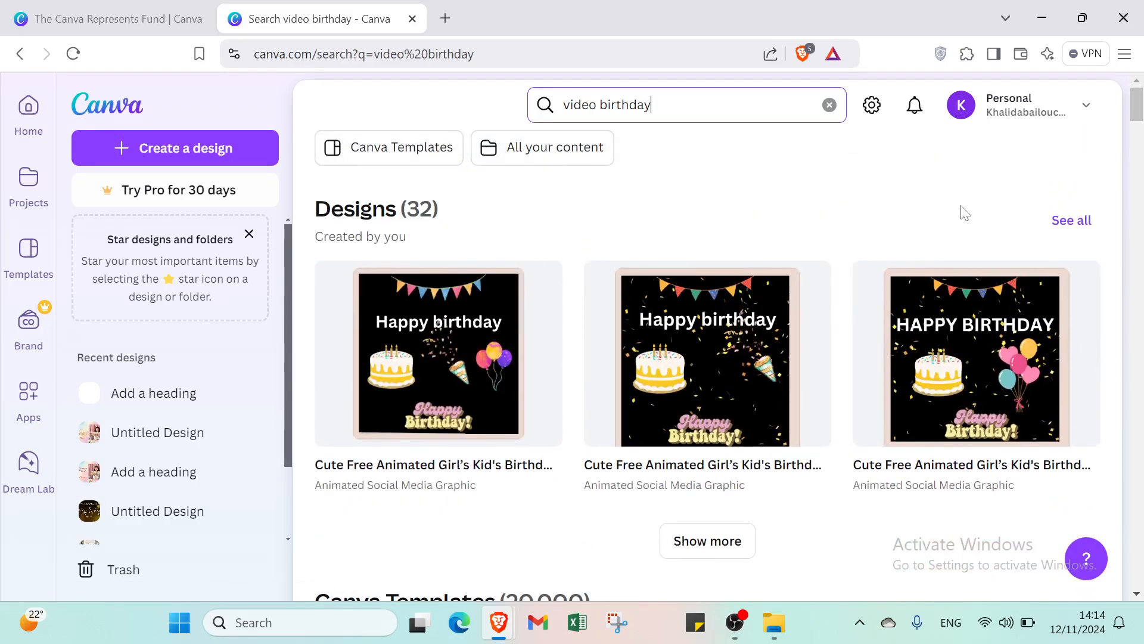
{"action": "scroll", "coordinate": [991, 454], "scroll_direction": "down", "scroll_amount": 2}
{"action": "left_click", "coordinate": [1071, 495]}
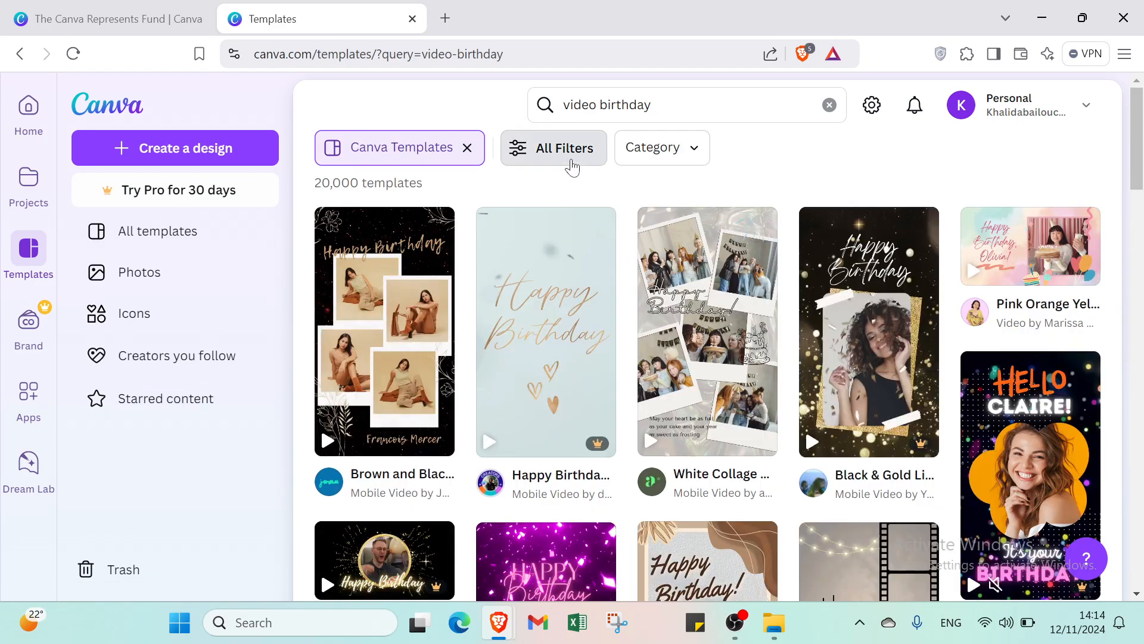
Step: Open all filters for the templates and expand the Social Media category
{"action": "left_click", "coordinate": [572, 167]}
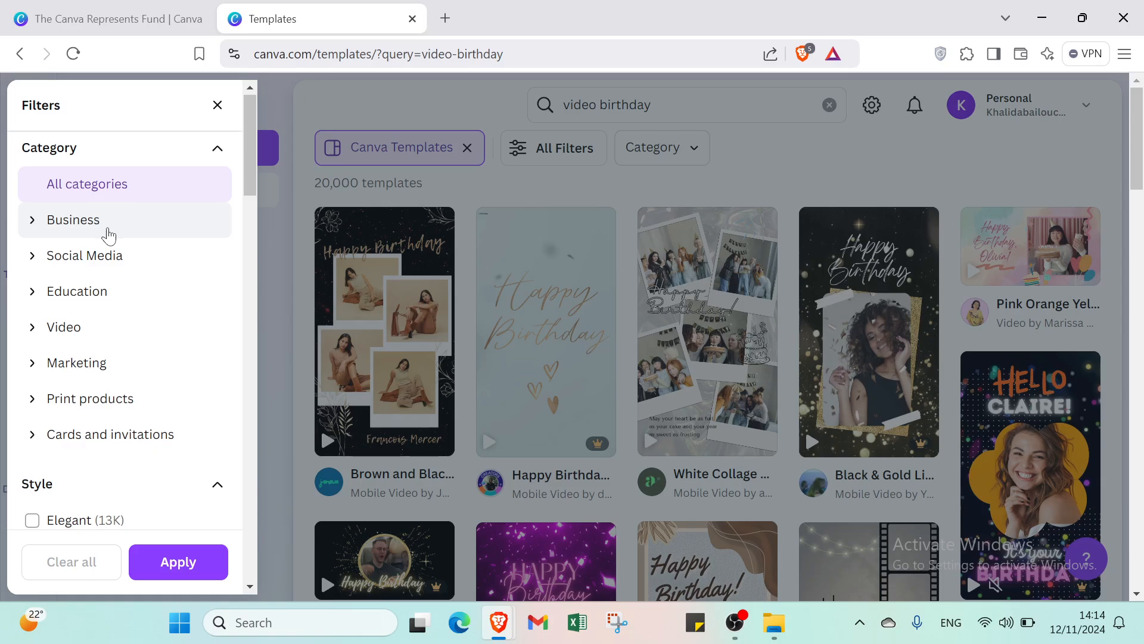
{"action": "scroll", "coordinate": [107, 233], "scroll_direction": "down", "scroll_amount": 1}
{"action": "left_click", "coordinate": [103, 210]}
{"action": "scroll", "coordinate": [92, 250], "scroll_direction": "down", "scroll_amount": 15}
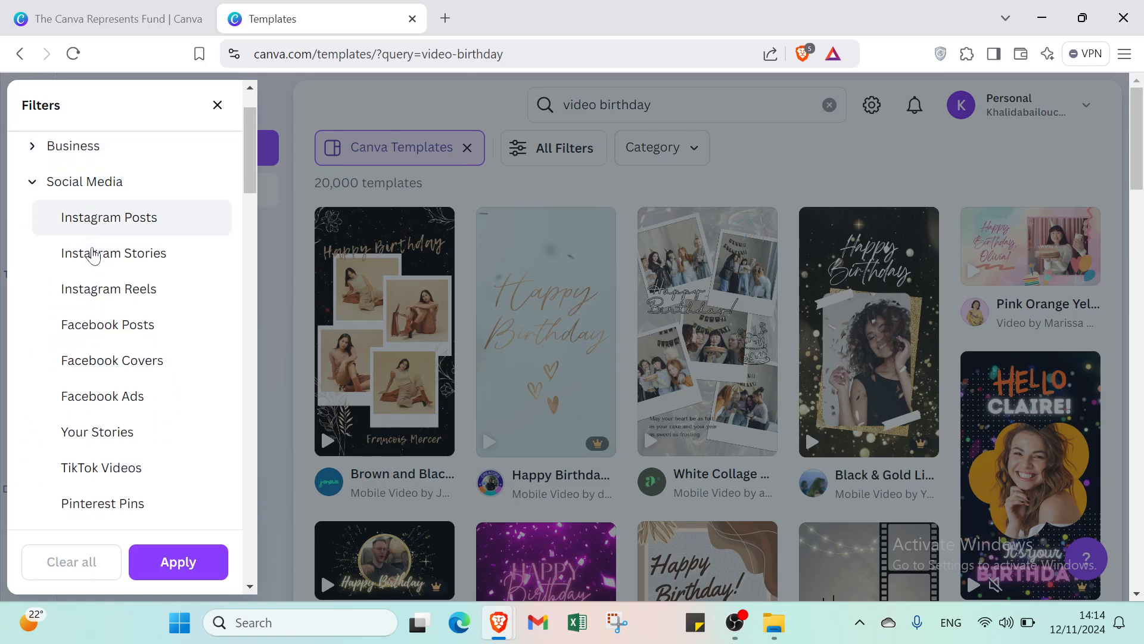
Step: Filter the video birthday templates by the Free price option and the white color, and apply the filters
{"action": "scroll", "coordinate": [95, 209], "scroll_direction": "up", "scroll_amount": 5}
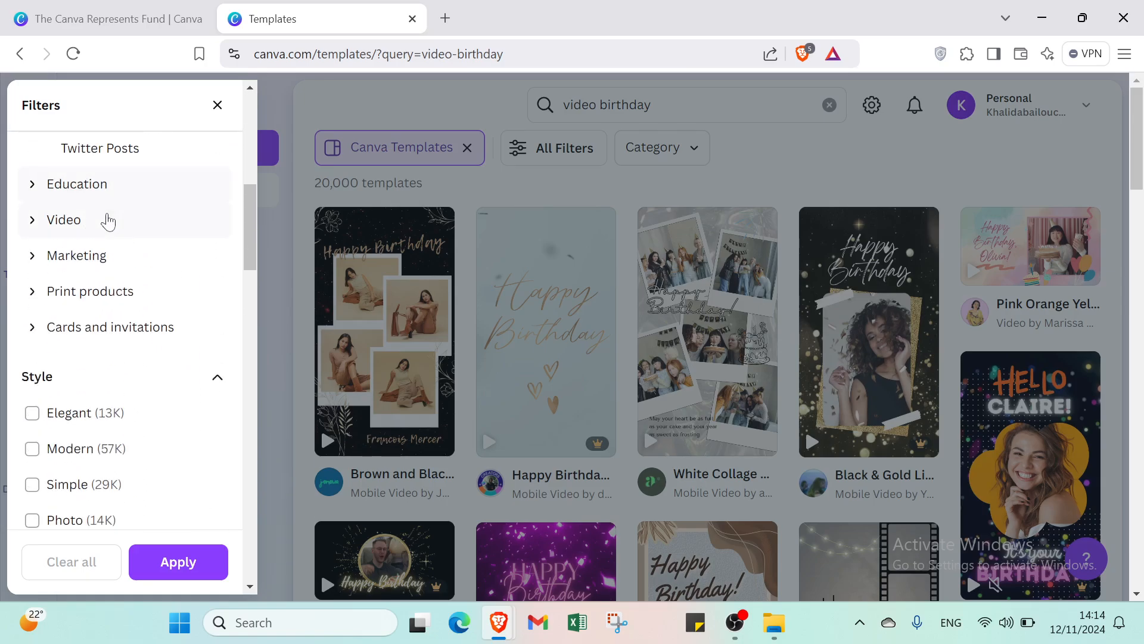
{"action": "scroll", "coordinate": [106, 323], "scroll_direction": "down", "scroll_amount": 1}
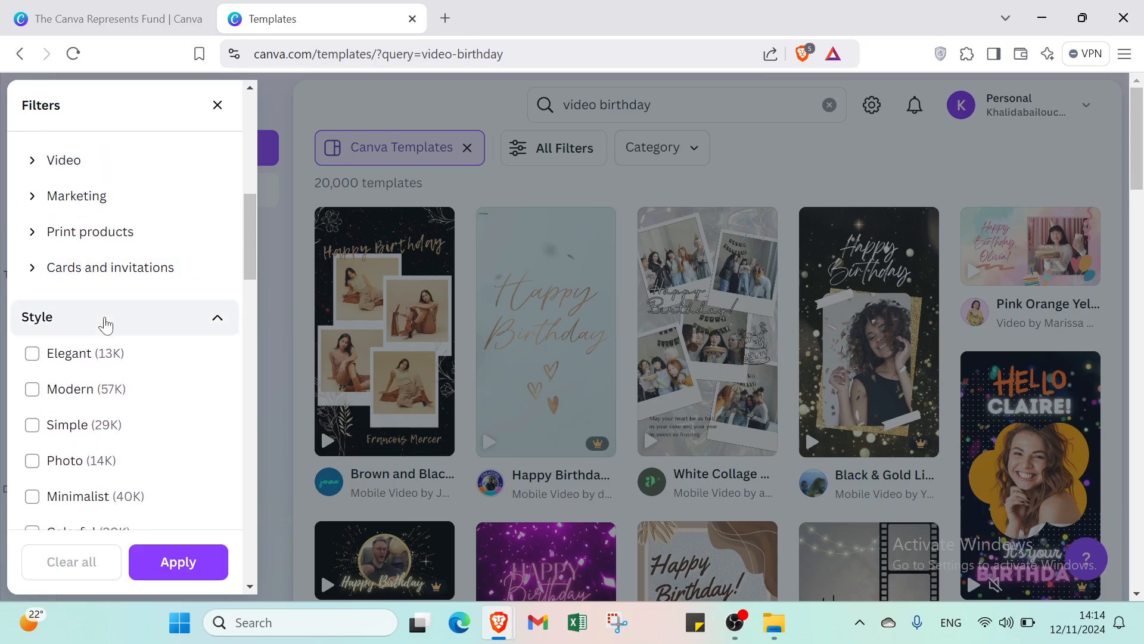
{"action": "scroll", "coordinate": [100, 329], "scroll_direction": "down", "scroll_amount": 7}
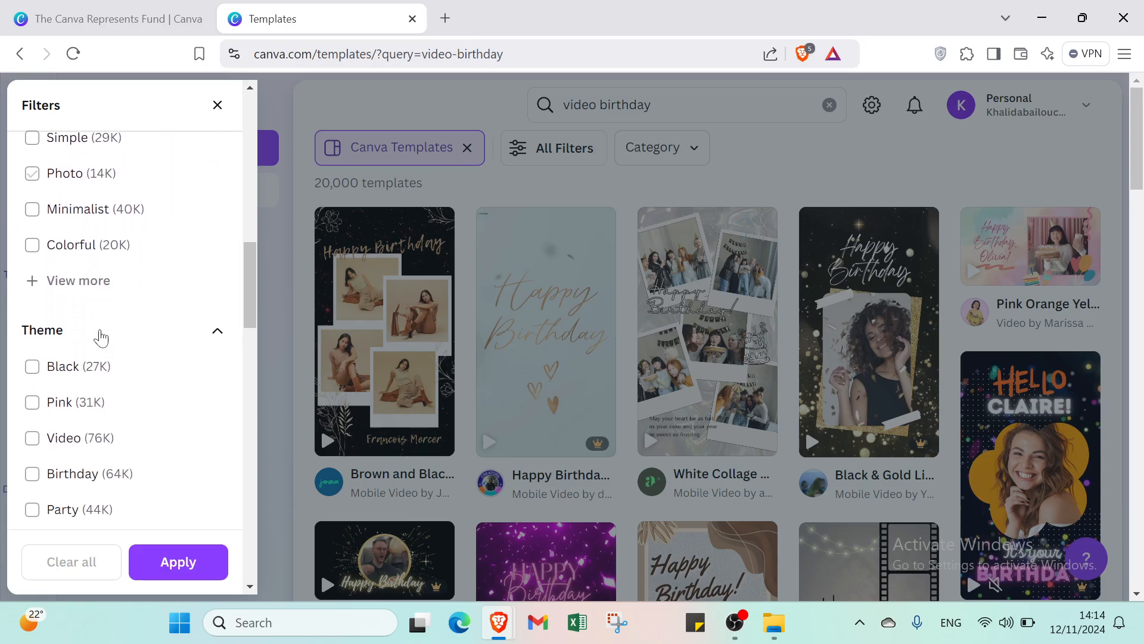
{"action": "scroll", "coordinate": [101, 337], "scroll_direction": "down", "scroll_amount": 9}
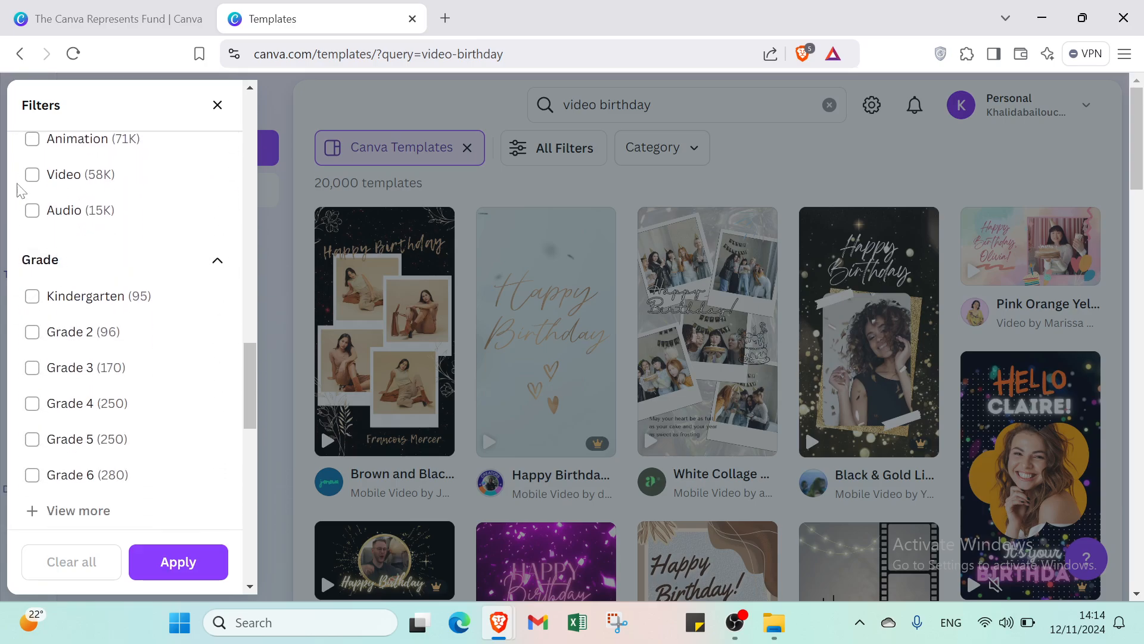
{"action": "scroll", "coordinate": [86, 228], "scroll_direction": "up", "scroll_amount": 2}
{"action": "scroll", "coordinate": [61, 352], "scroll_direction": "down", "scroll_amount": 5}
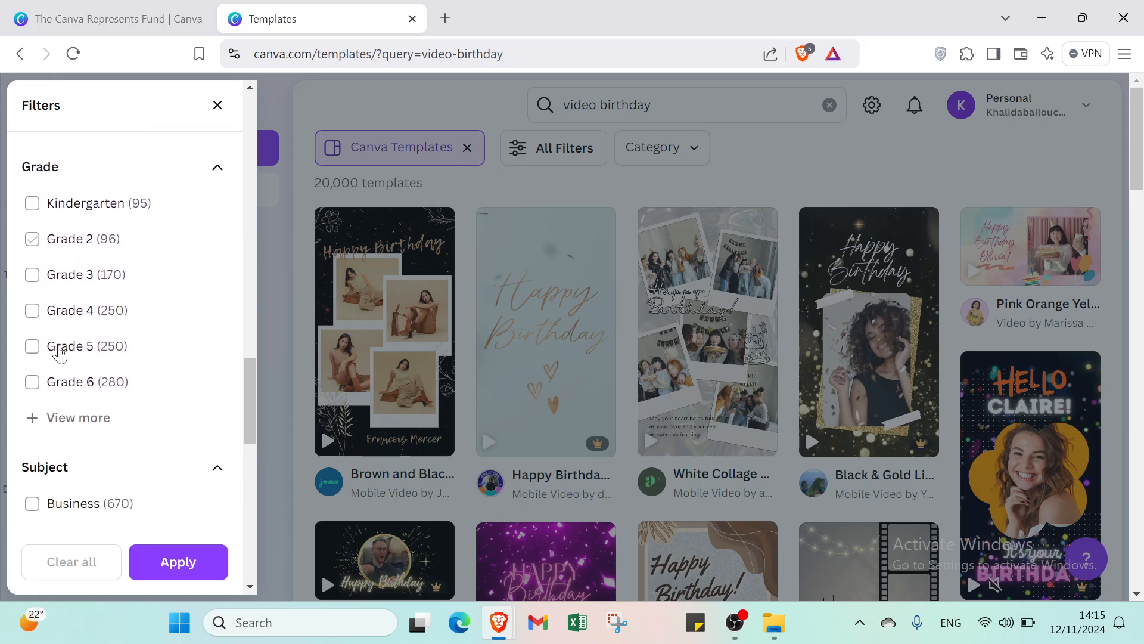
{"action": "scroll", "coordinate": [60, 354], "scroll_direction": "down", "scroll_amount": 12}
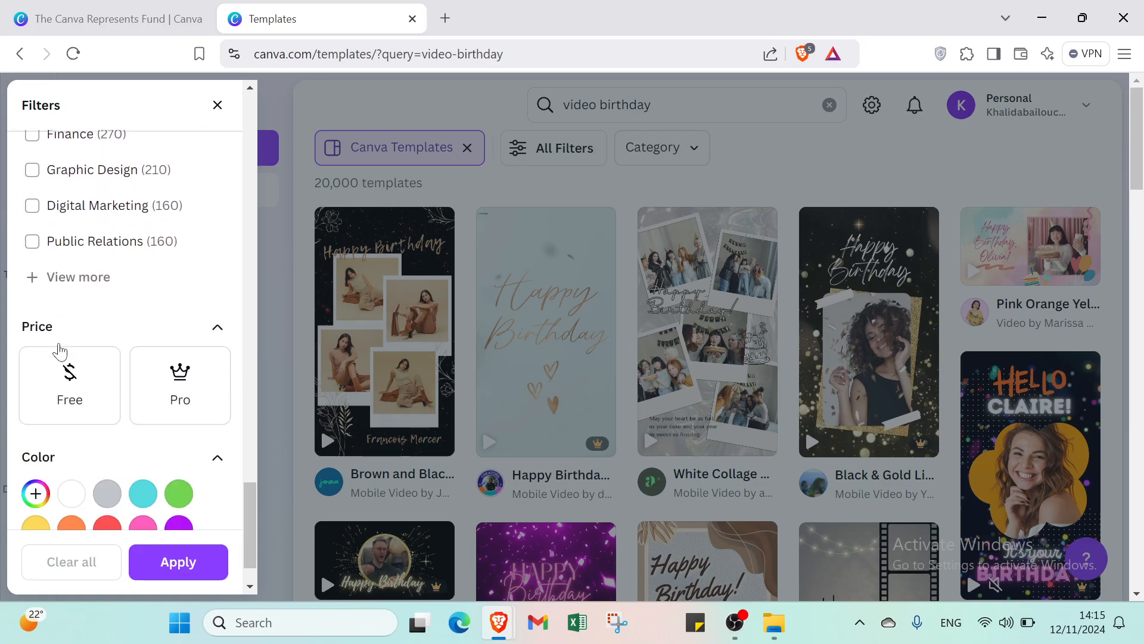
{"action": "left_click", "coordinate": [60, 344]}
{"action": "left_click", "coordinate": [72, 425]}
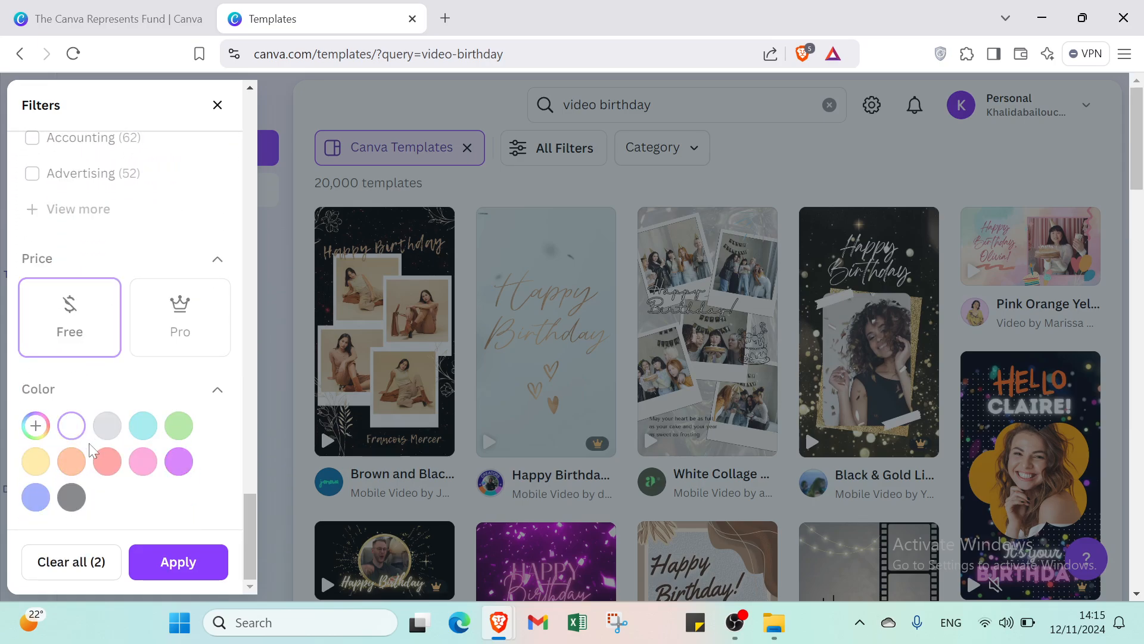
{"action": "left_click", "coordinate": [141, 568]}
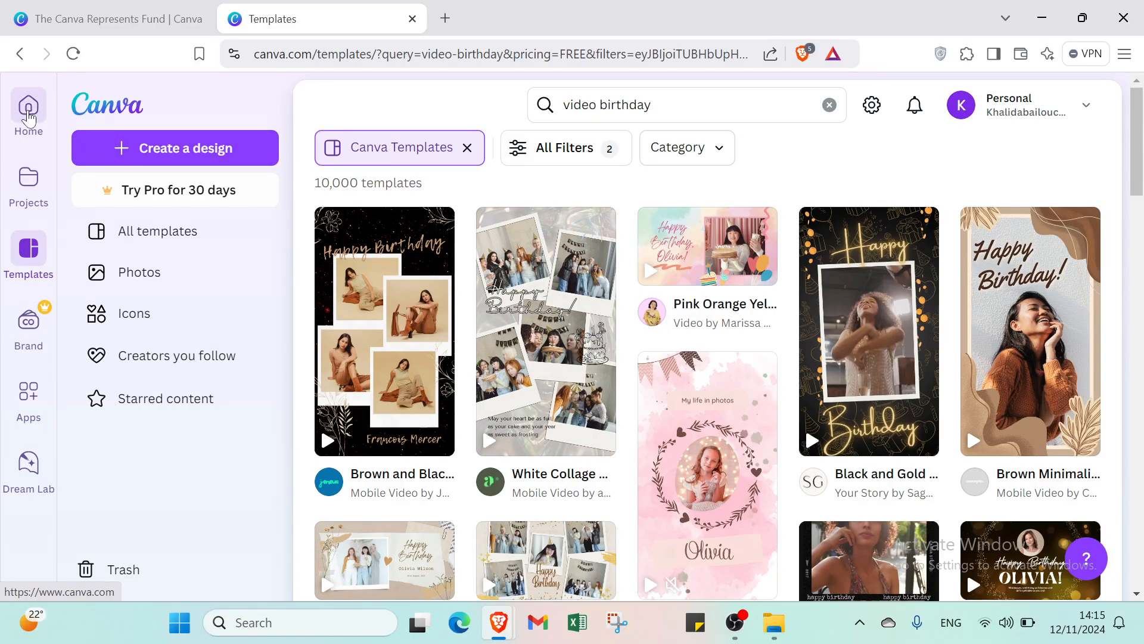
Step: Return to the Canva home page and create a new blank Video (1080p) design from the Videos category
{"action": "left_click", "coordinate": [29, 112]}
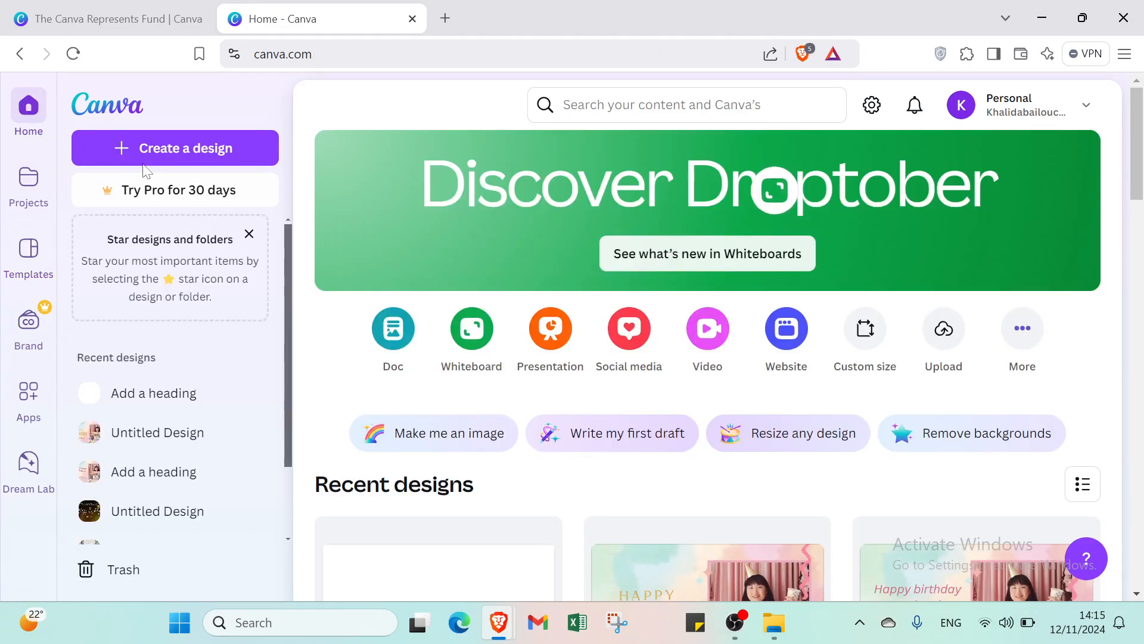
{"action": "left_click", "coordinate": [143, 161]}
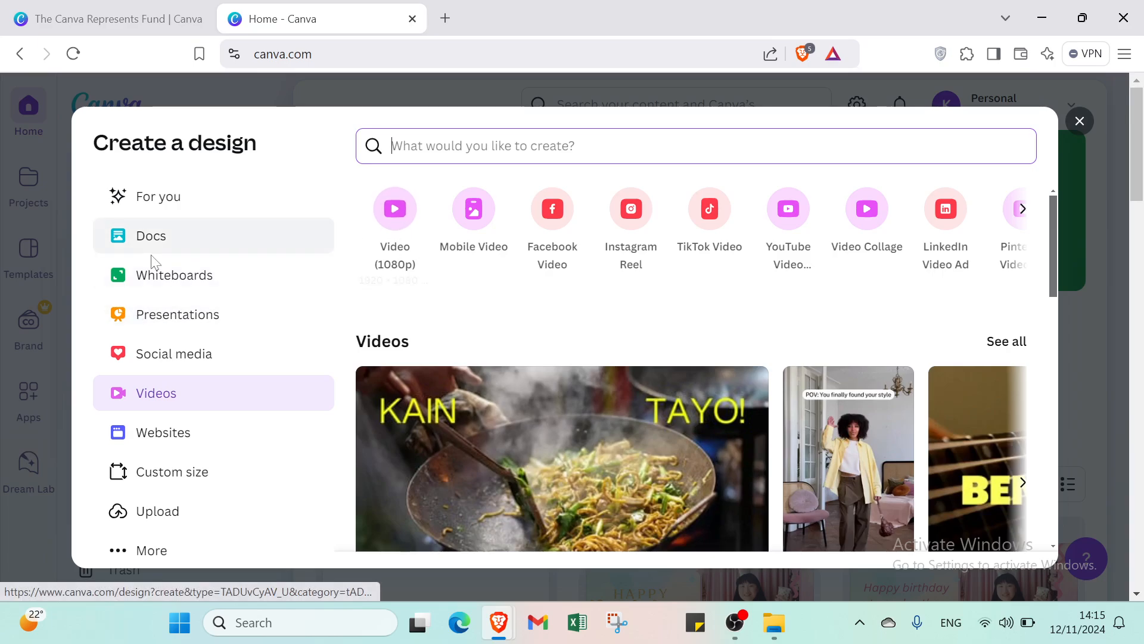
{"action": "left_click", "coordinate": [154, 234]}
{"action": "left_click", "coordinate": [158, 206]}
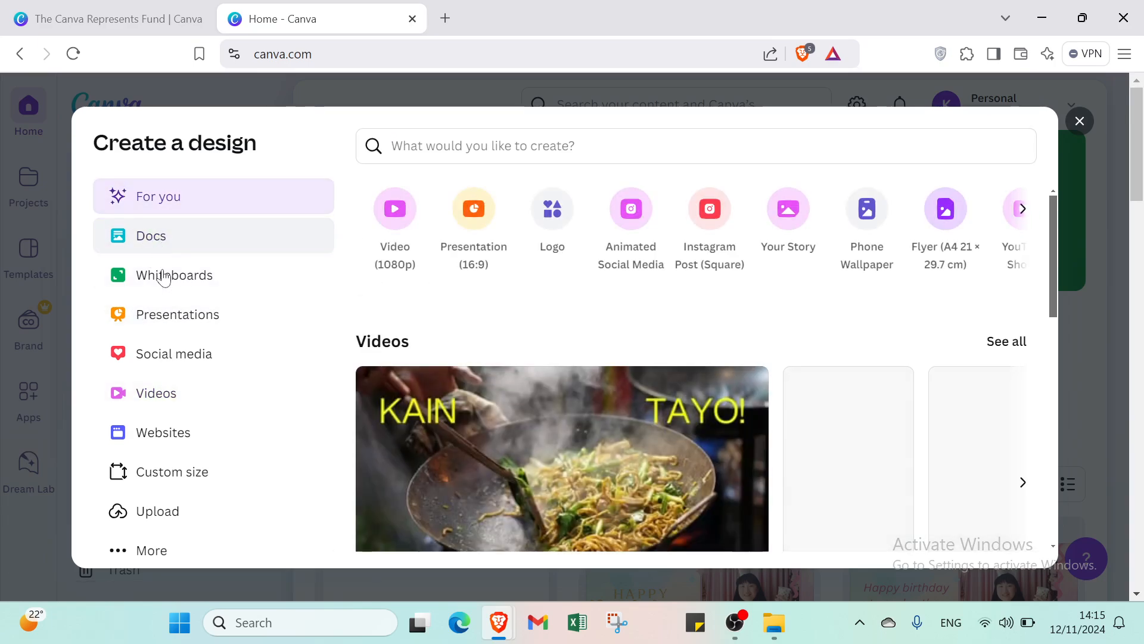
{"action": "left_click", "coordinate": [156, 392]}
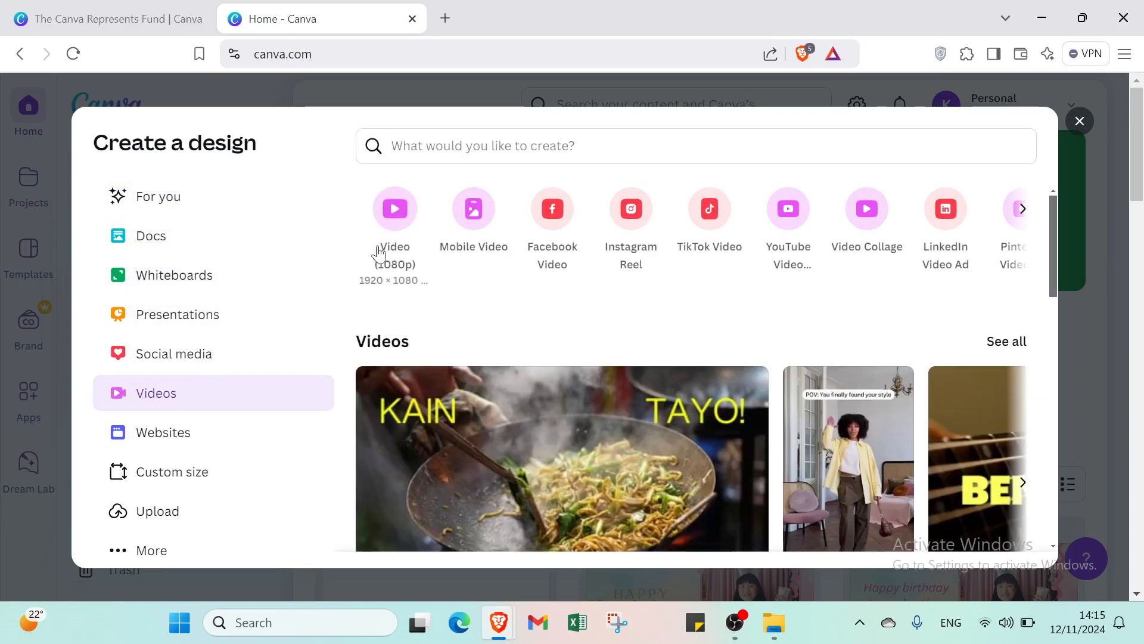
{"action": "left_click", "coordinate": [407, 210]}
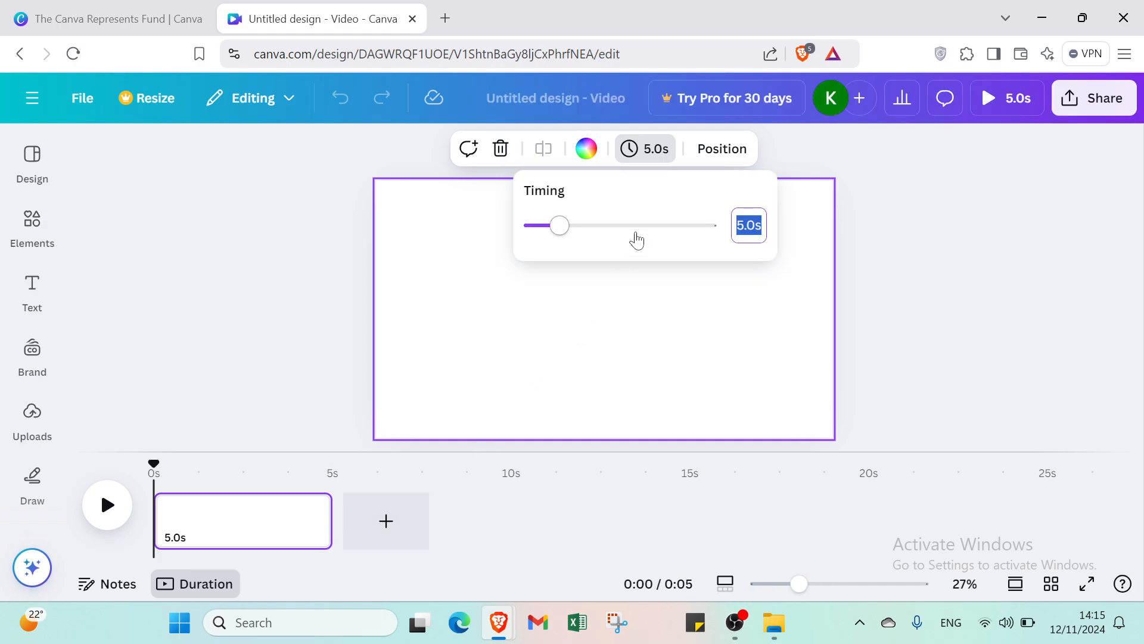
Step: Set the blank page's timing to 10.0 seconds
{"action": "left_click", "coordinate": [619, 227]}
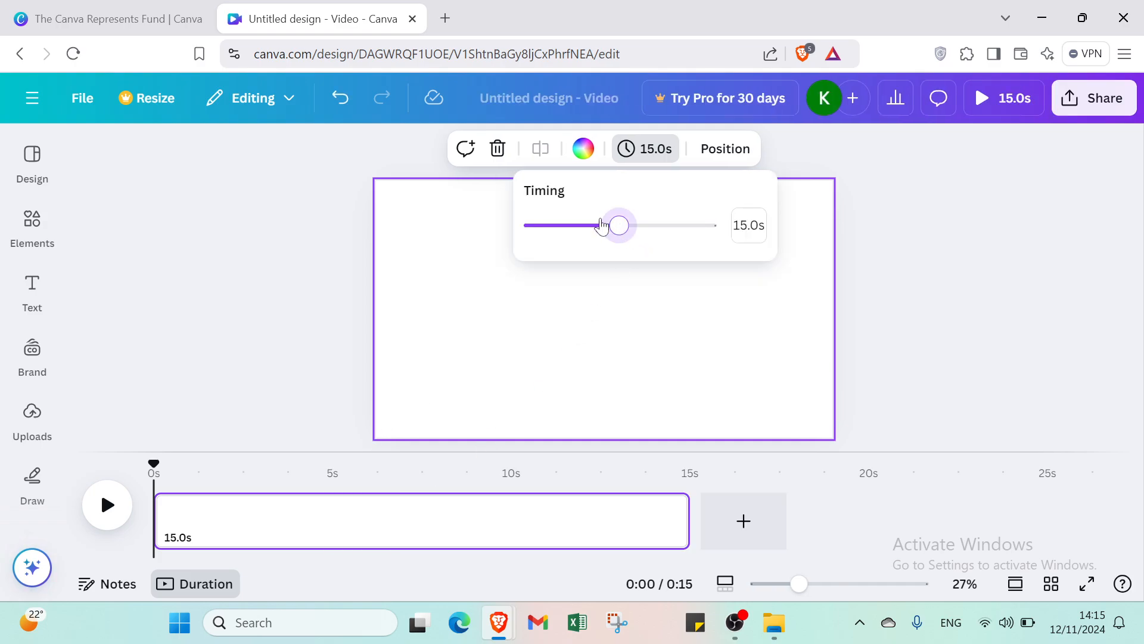
{"action": "left_click", "coordinate": [602, 225]}
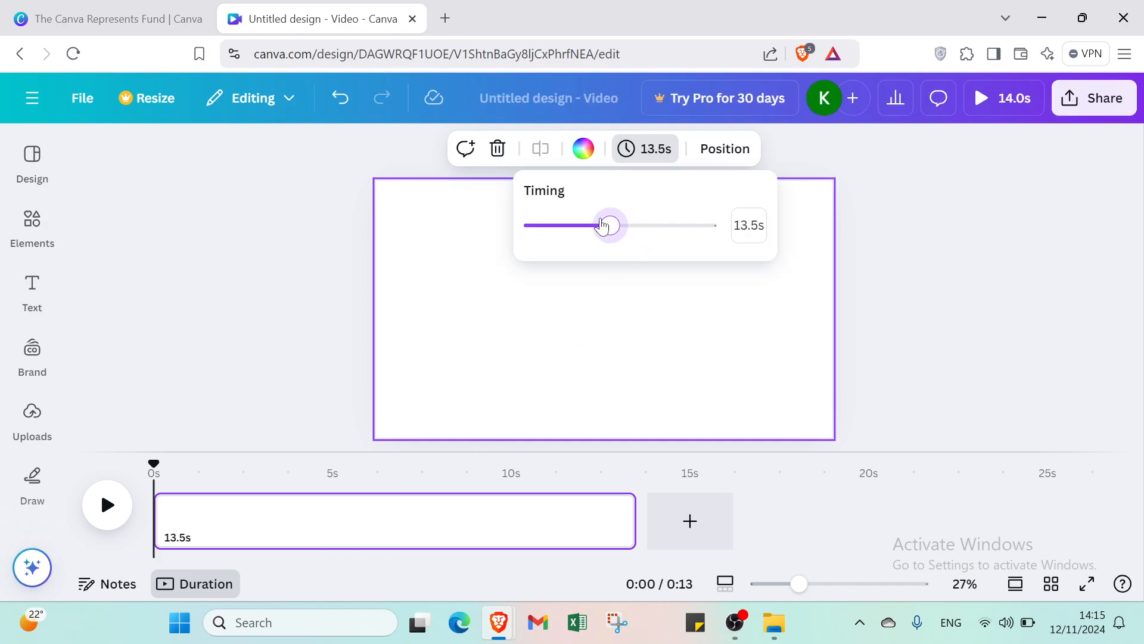
{"action": "key", "text": "Left"}
{"action": "key", "text": "Left"}
{"action": "key", "text": "Left"}
{"action": "key", "text": "Left"}
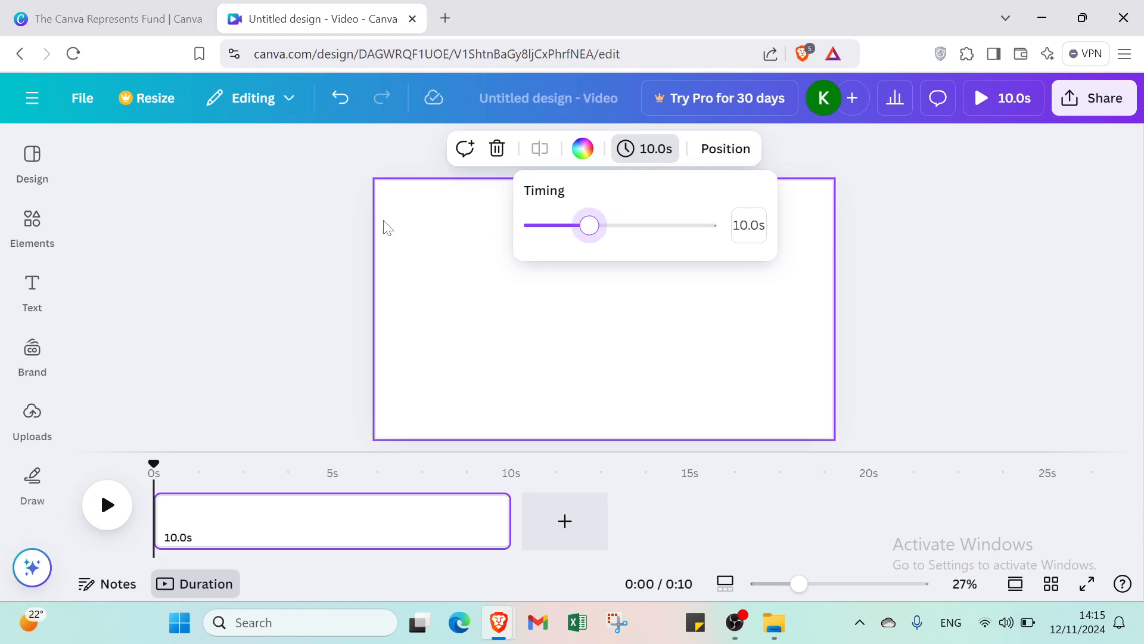
{"action": "left_click", "coordinate": [349, 225]}
{"action": "left_click", "coordinate": [583, 148]}
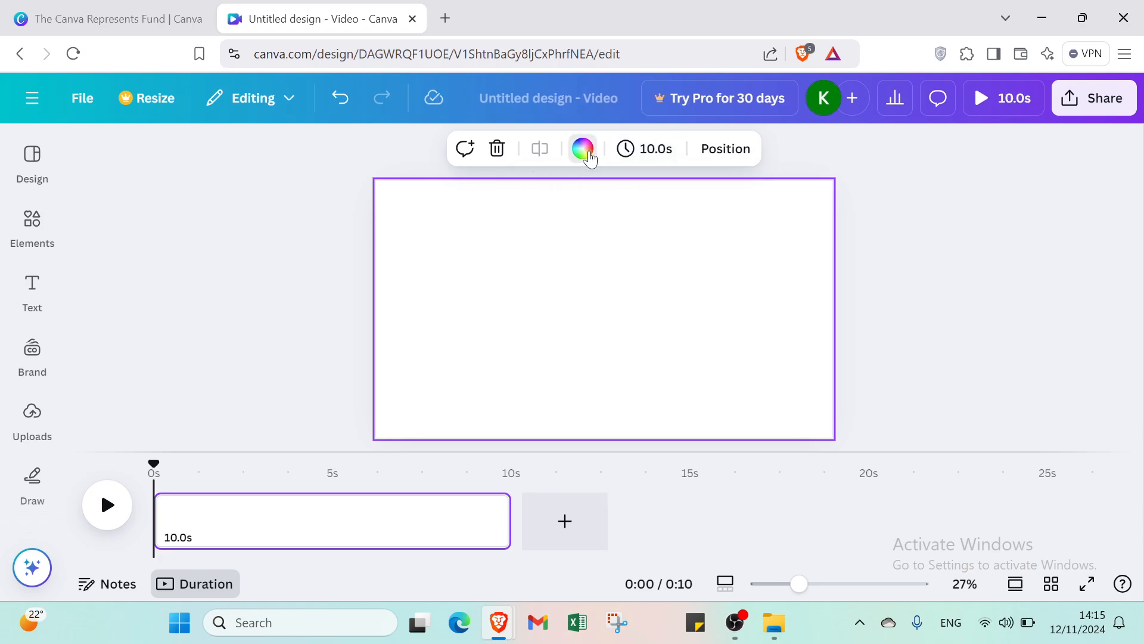
{"action": "left_click", "coordinate": [347, 156]}
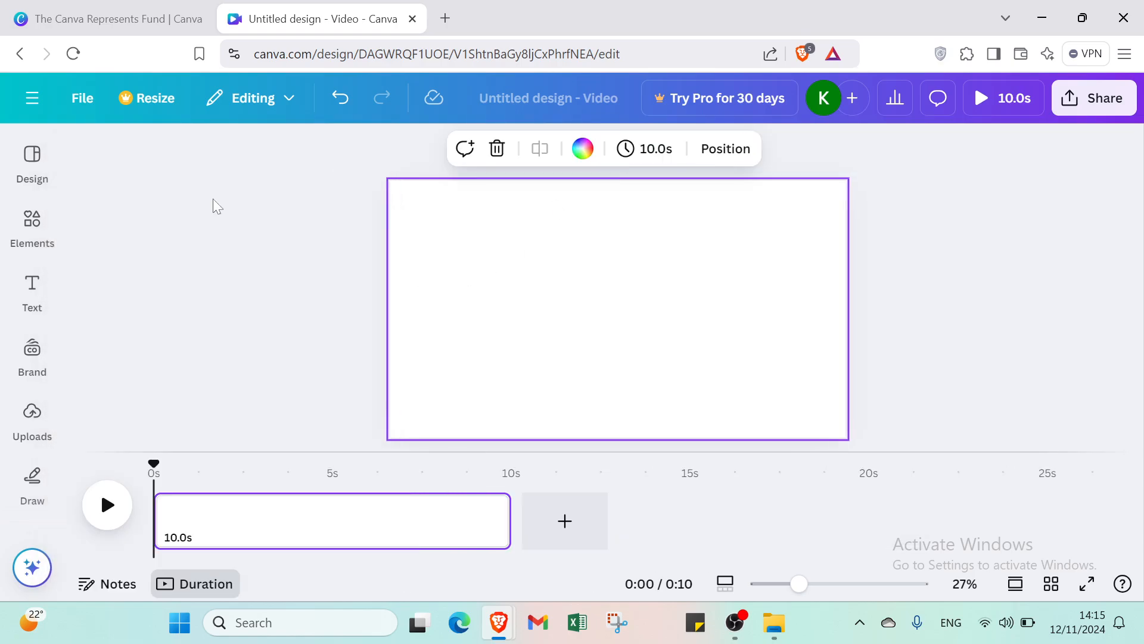
{"action": "left_click", "coordinate": [28, 356]}
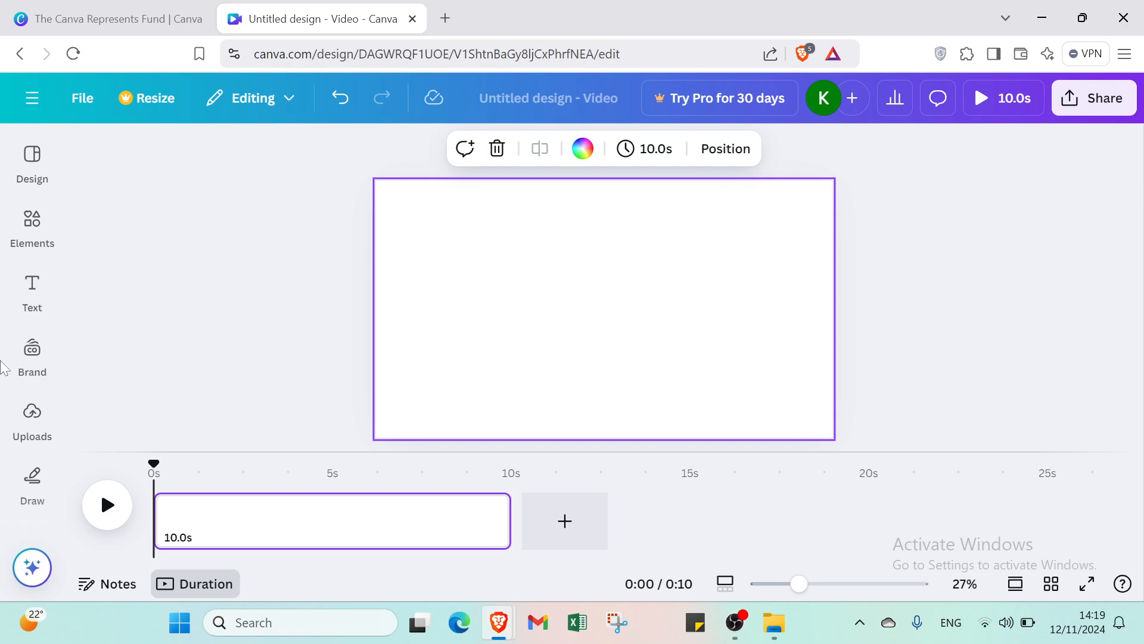
{"action": "left_click", "coordinate": [24, 419]}
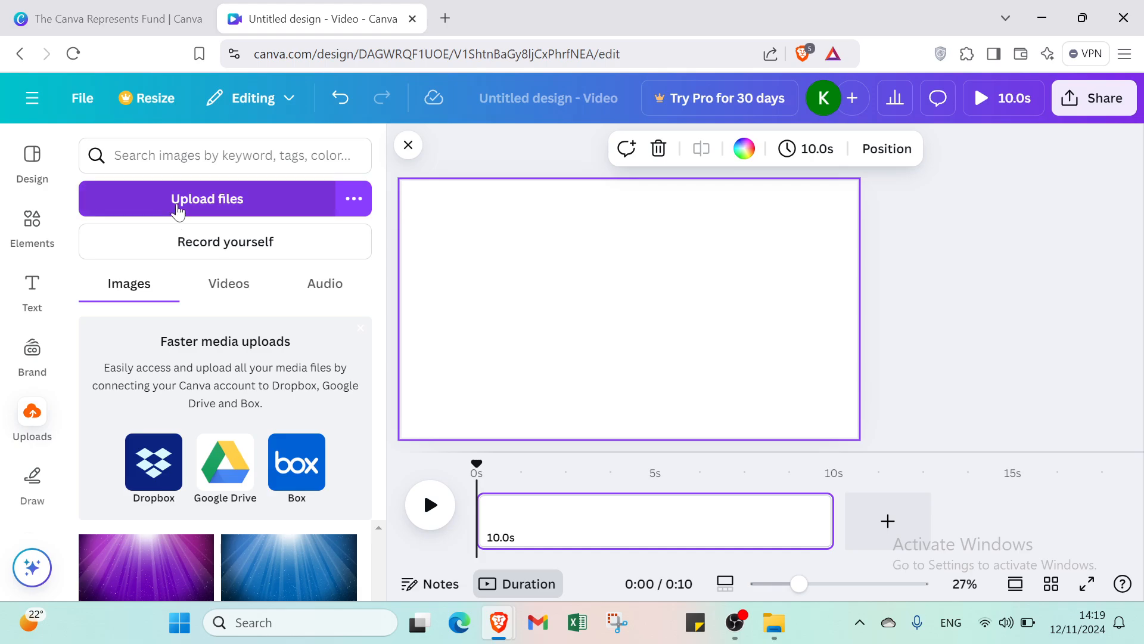
{"action": "left_click", "coordinate": [445, 19]}
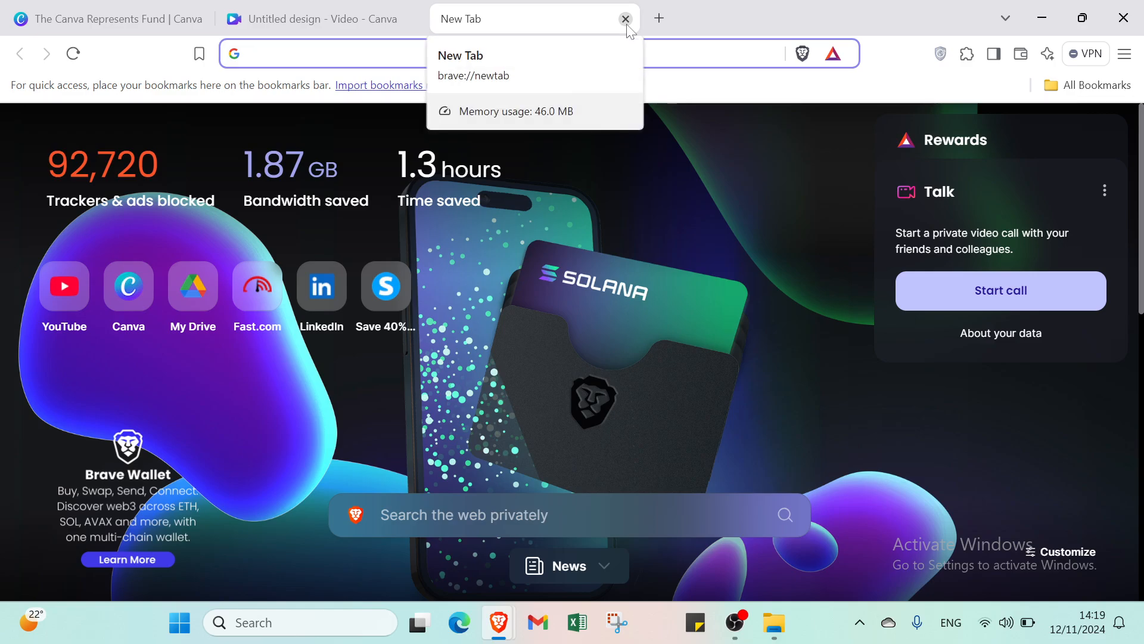
{"action": "left_click", "coordinate": [625, 19]}
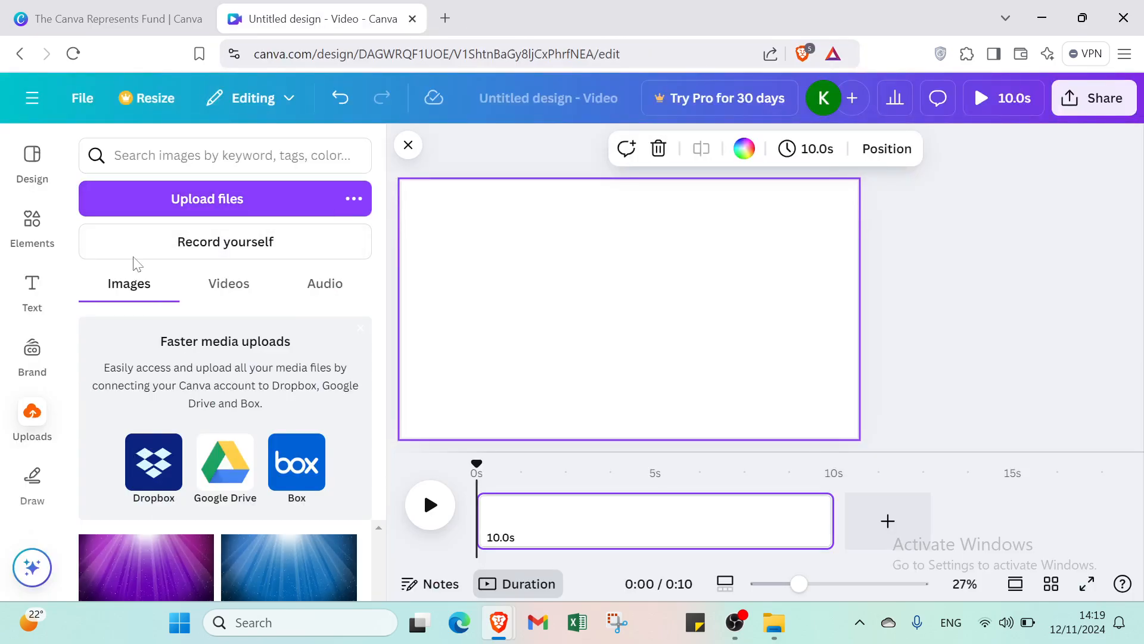
Step: Search the video templates for "video birthday" and apply the pastel Happy Birthday template with the cake photo to the page
{"action": "left_click", "coordinate": [33, 156]}
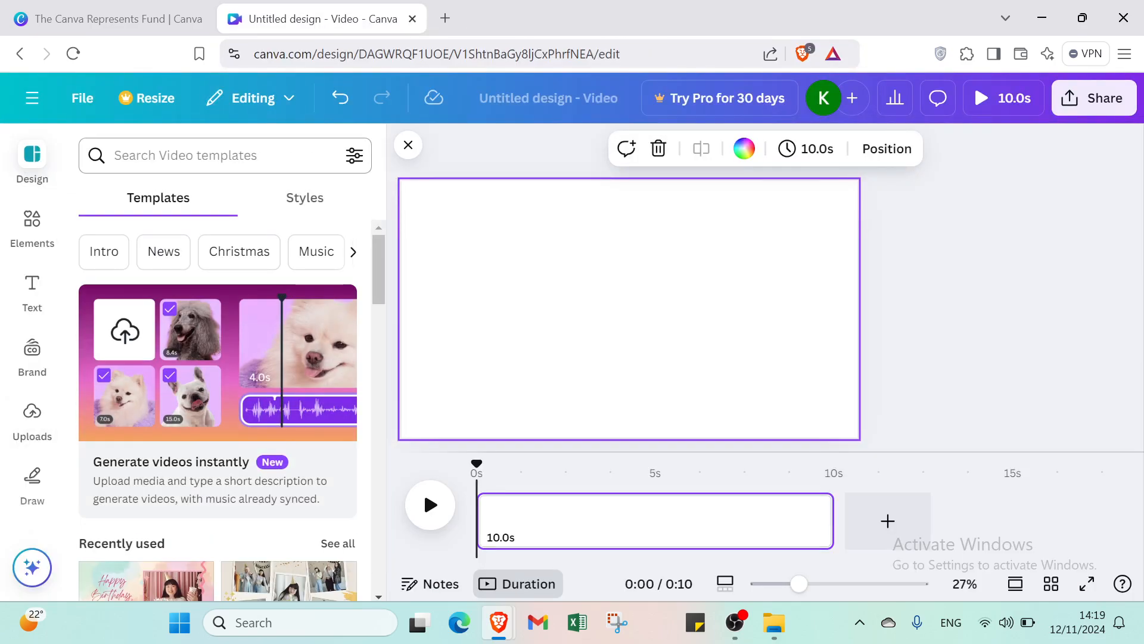
{"action": "left_click", "coordinate": [125, 161]}
{"action": "left_click", "coordinate": [179, 251]}
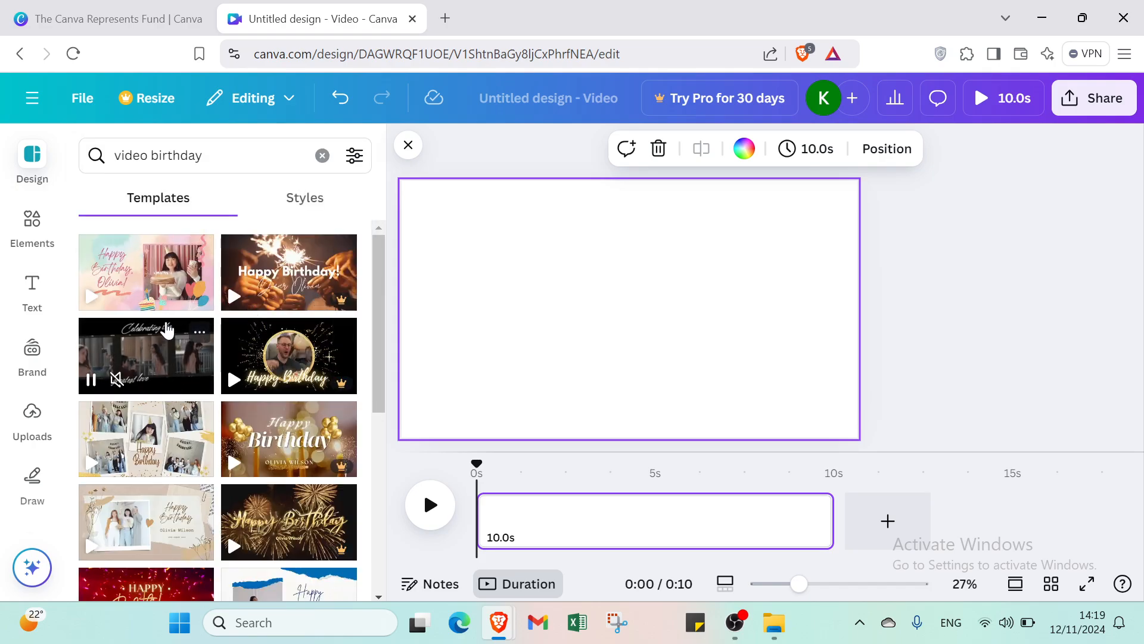
{"action": "left_click", "coordinate": [150, 297]}
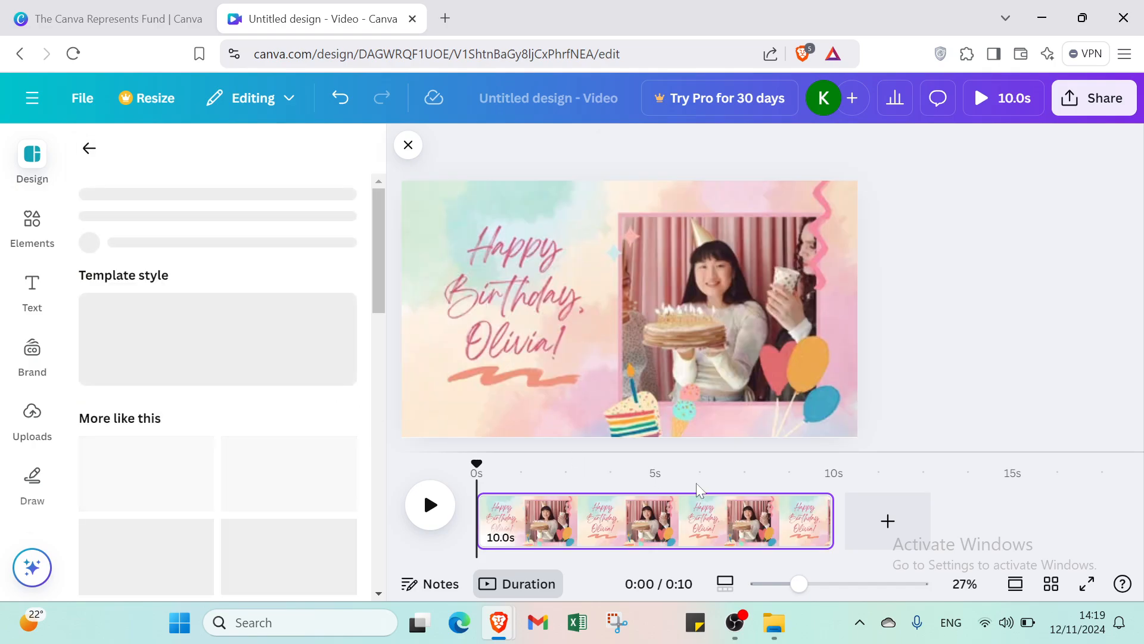
Step: Delete the handwritten Happy Birthday text beside the photo
{"action": "left_click", "coordinate": [467, 269]}
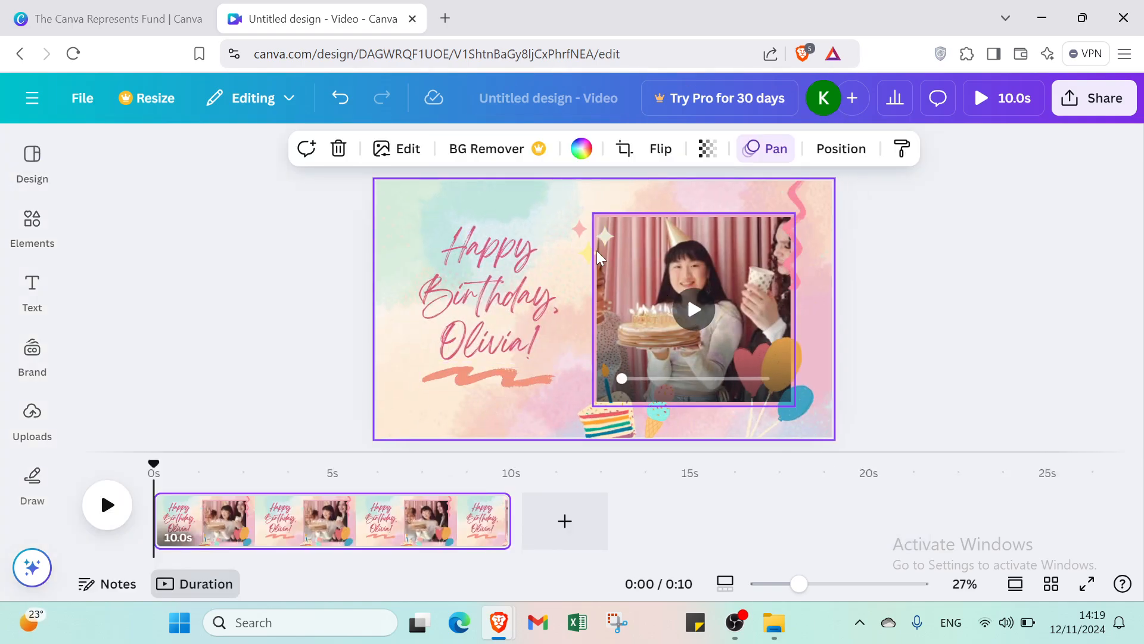
{"action": "left_click", "coordinate": [500, 300]}
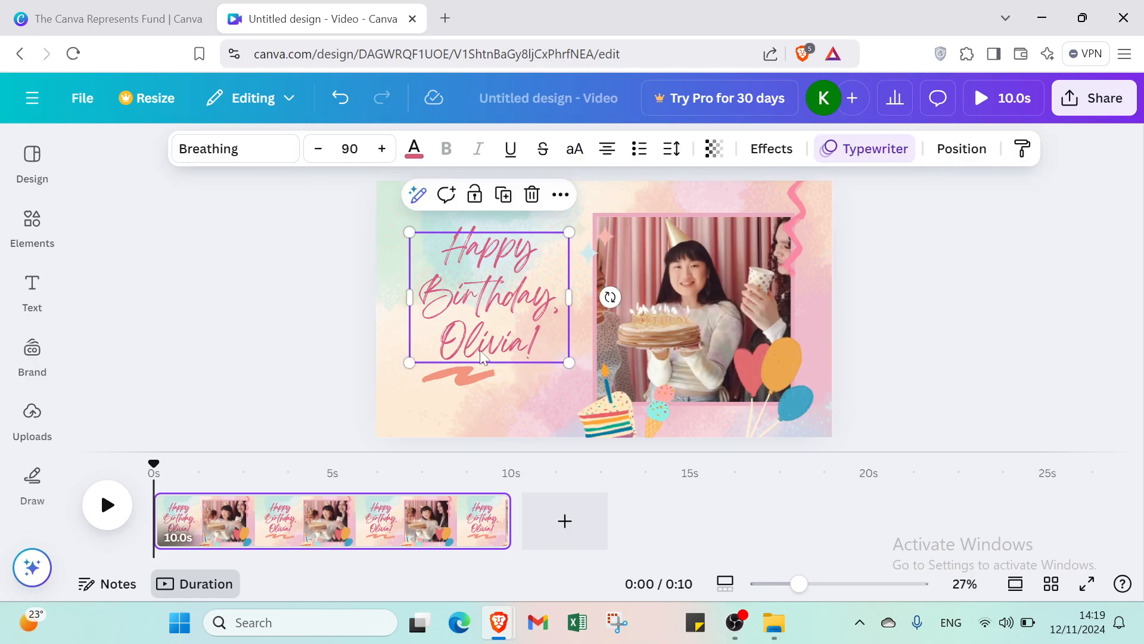
{"action": "key", "text": "Delete"}
Step: Search the elements for "video birthday" and narrow the results to graphics
{"action": "left_click", "coordinate": [32, 289]}
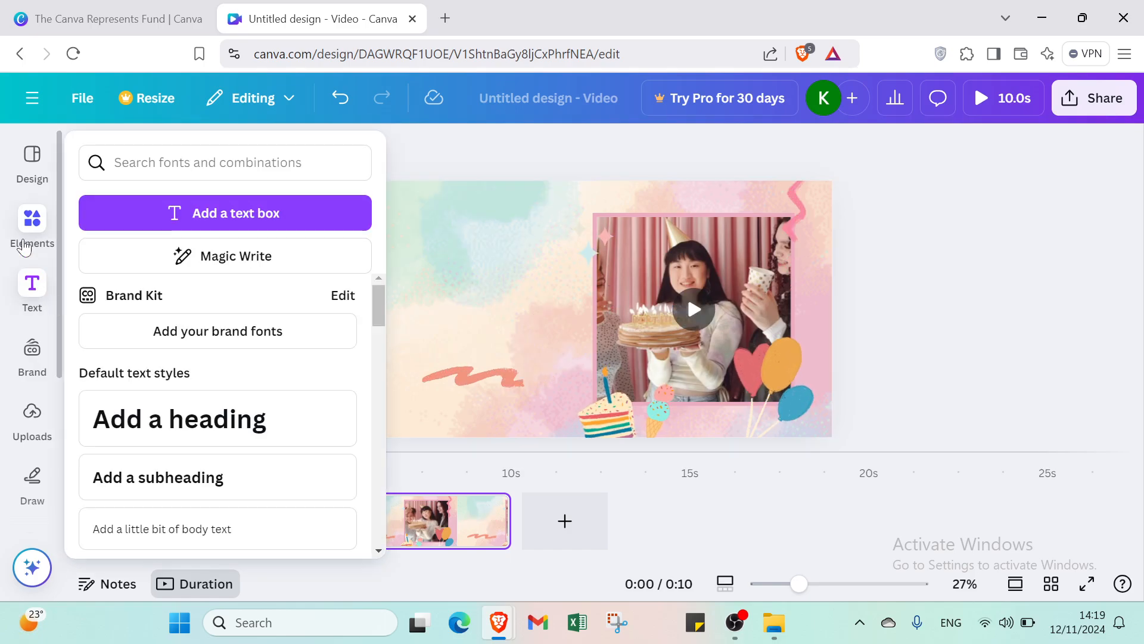
{"action": "left_click", "coordinate": [23, 246]}
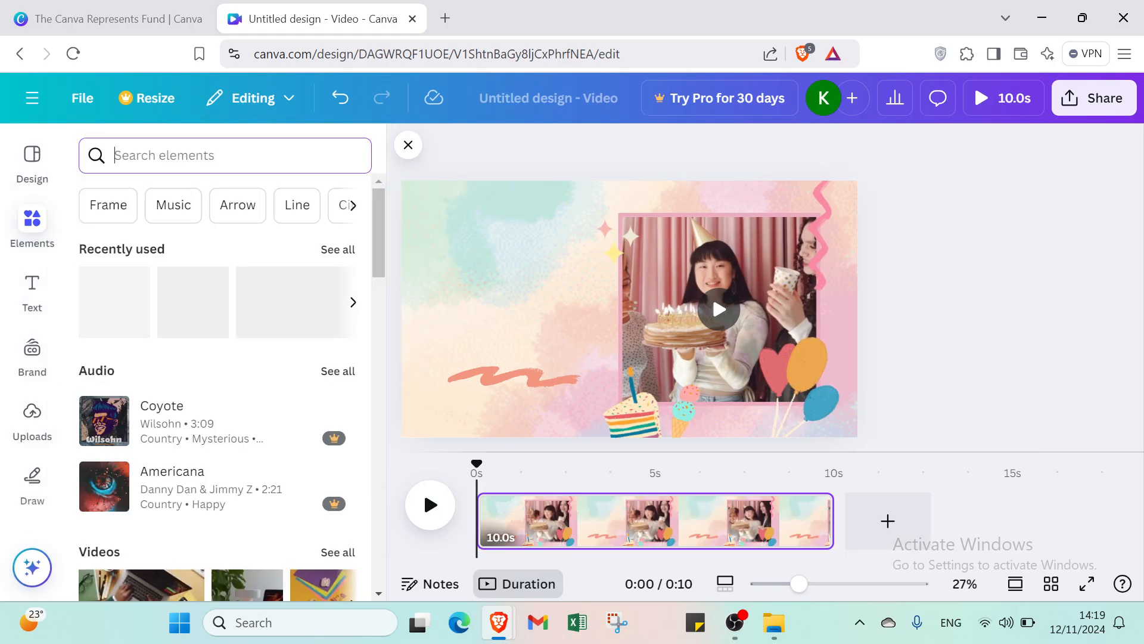
{"action": "type", "text": "vi"}
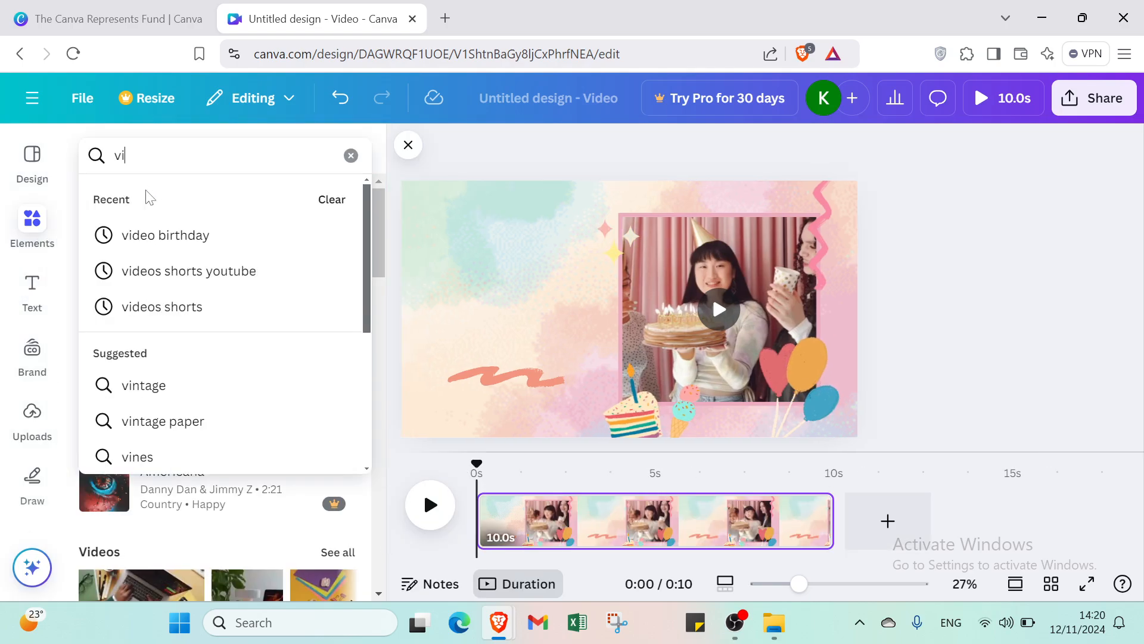
{"action": "left_click", "coordinate": [153, 236]}
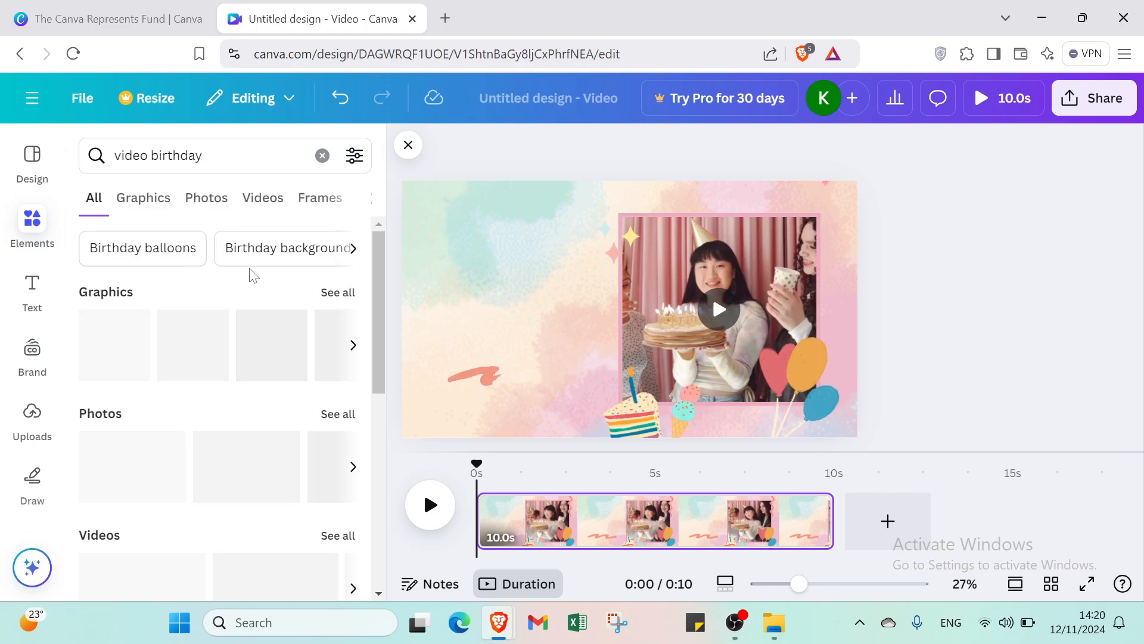
{"action": "left_click", "coordinate": [267, 202]}
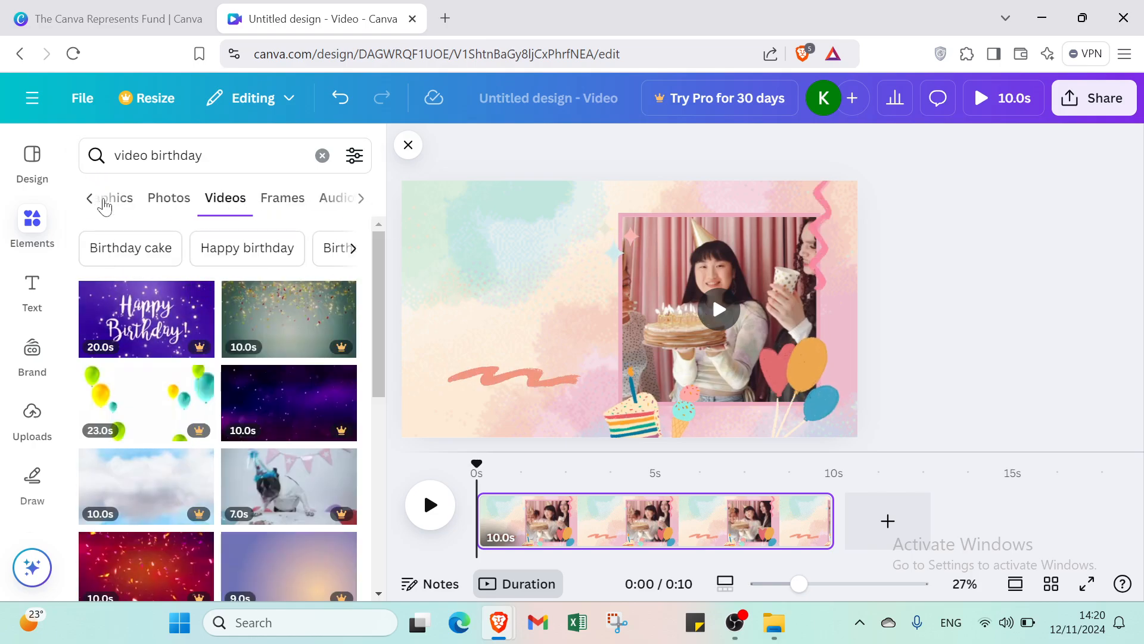
{"action": "left_click", "coordinate": [105, 203]}
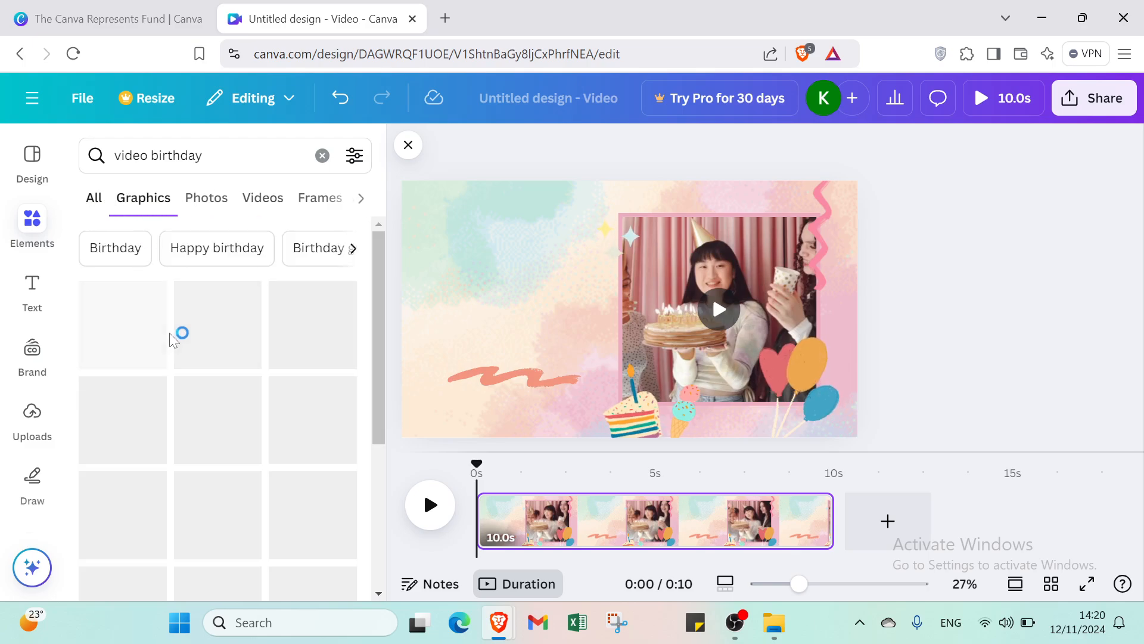
Step: Add the gold Happy Birthday graphic with colorful flowers from the results to the page
{"action": "scroll", "coordinate": [215, 349], "scroll_direction": "down", "scroll_amount": 5}
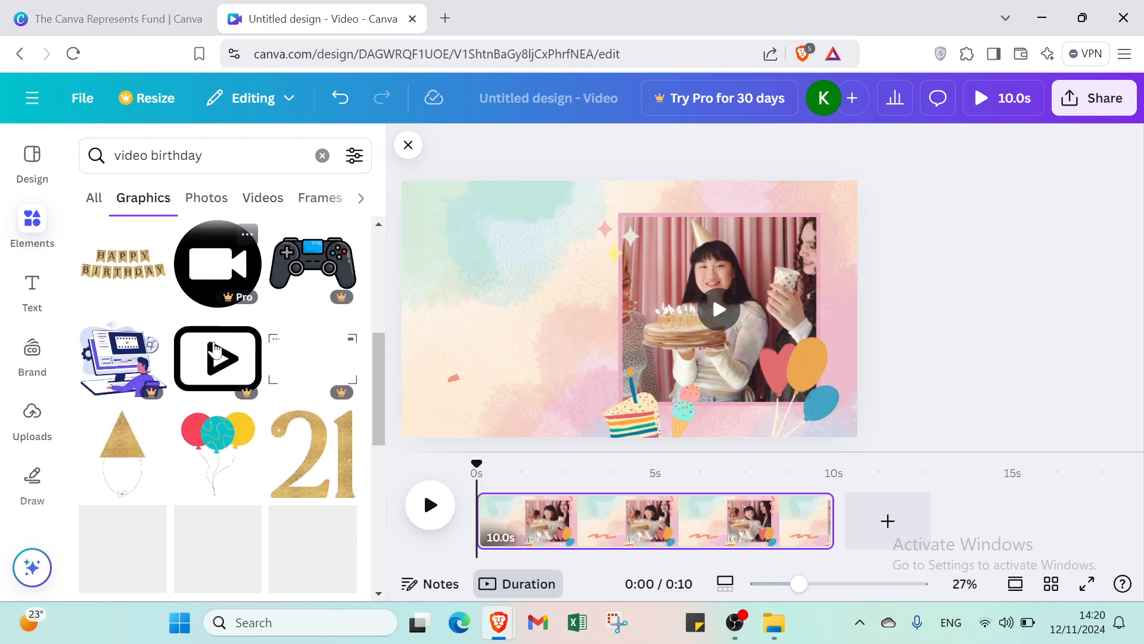
{"action": "scroll", "coordinate": [215, 348], "scroll_direction": "down", "scroll_amount": 5}
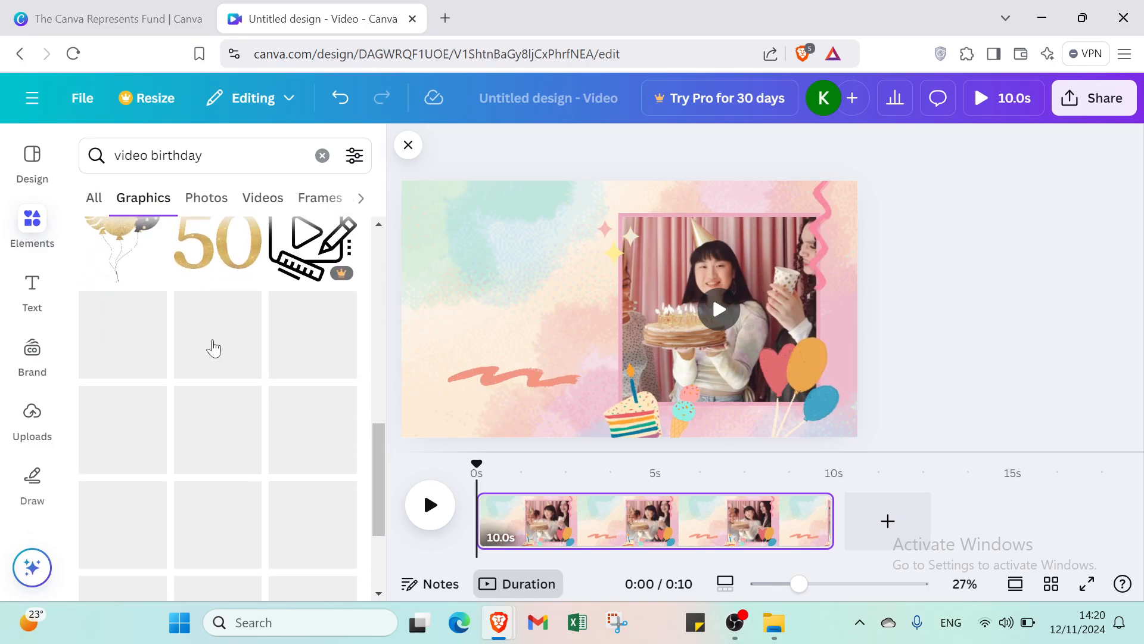
{"action": "scroll", "coordinate": [214, 348], "scroll_direction": "down", "scroll_amount": 10}
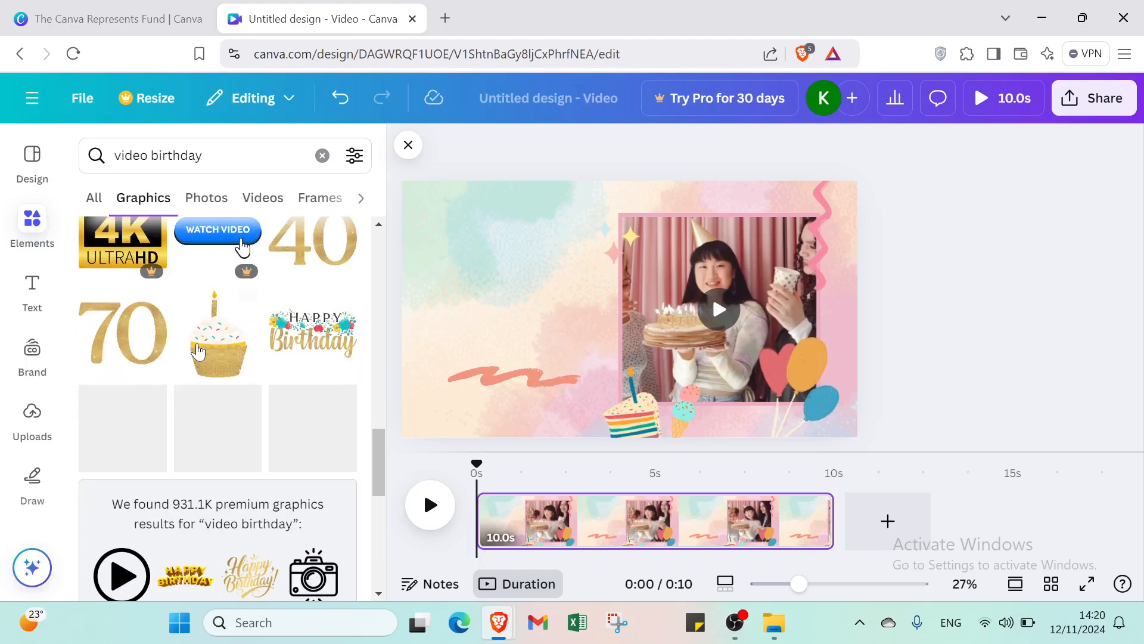
{"action": "left_click", "coordinate": [322, 356]}
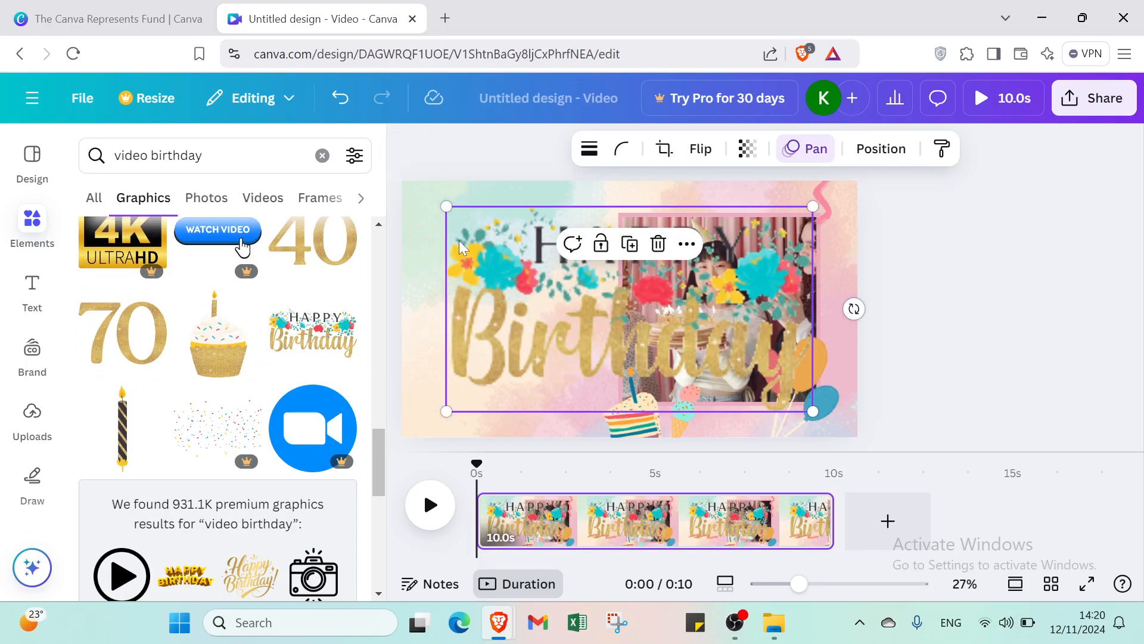
{"action": "key", "text": "Escape"}
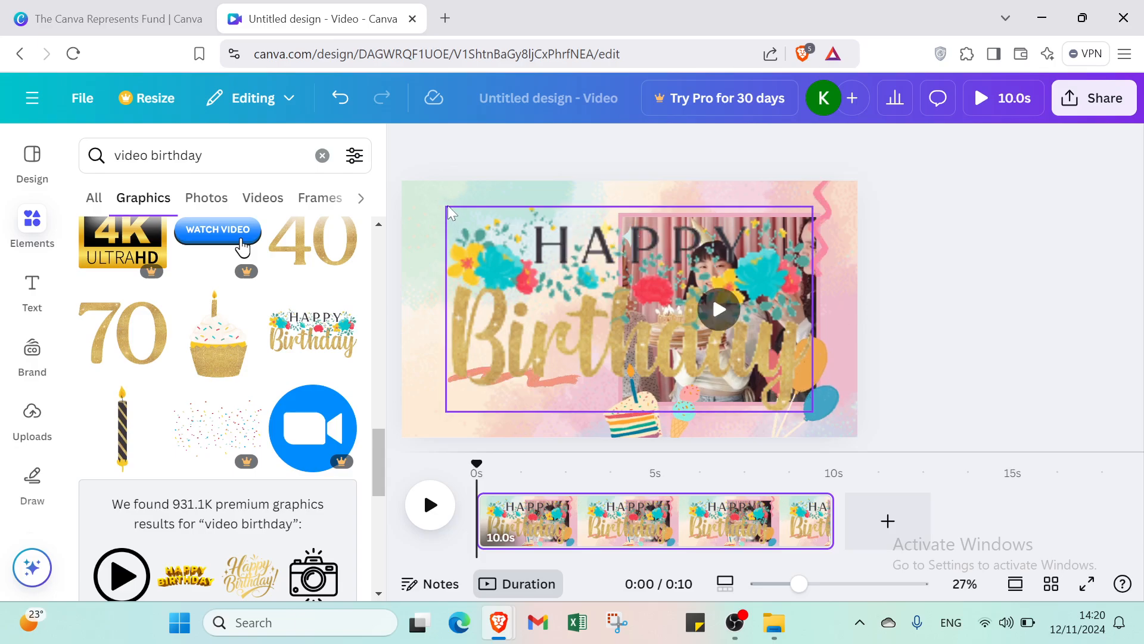
Step: Shrink the floral Happy Birthday graphic to about half its size and place it in the empty area beside the photo
{"action": "left_click", "coordinate": [453, 245]}
{"action": "left_click_drag", "start_coordinate": [449, 224], "coordinate": [615, 353]}
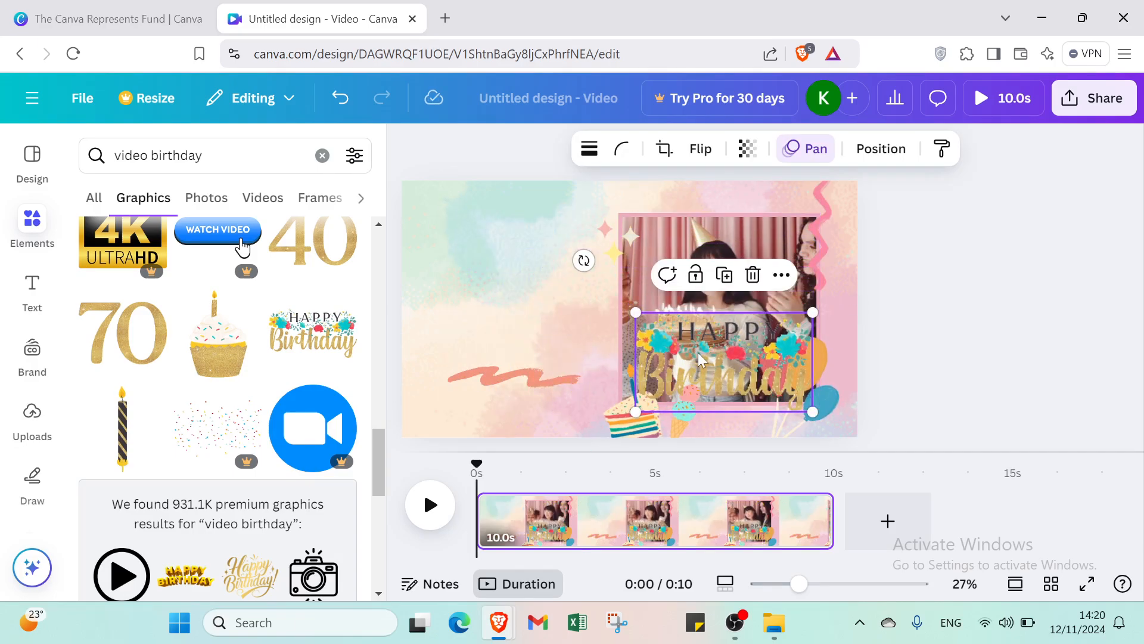
{"action": "left_click_drag", "start_coordinate": [700, 358], "coordinate": [491, 287]}
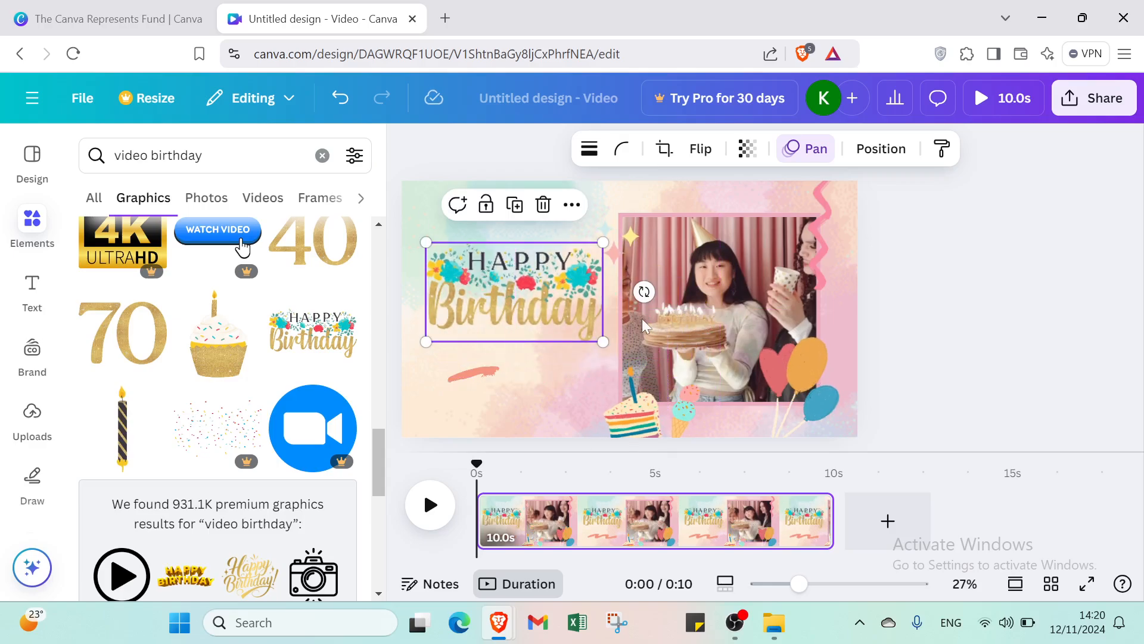
{"action": "left_click", "coordinate": [978, 292]}
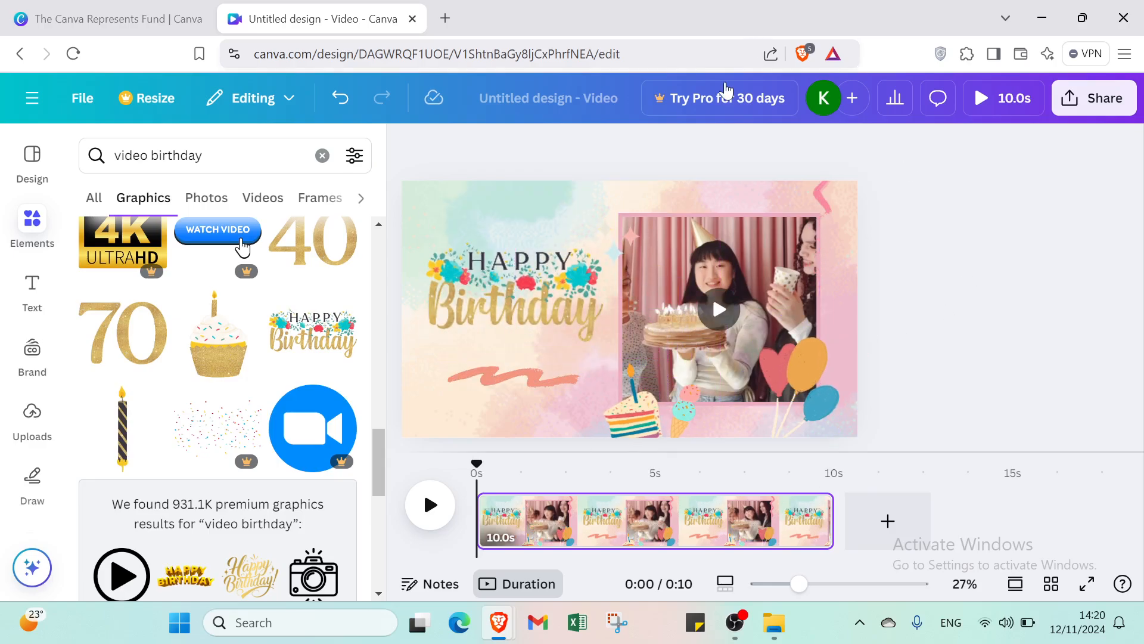
{"action": "left_click", "coordinate": [408, 147]}
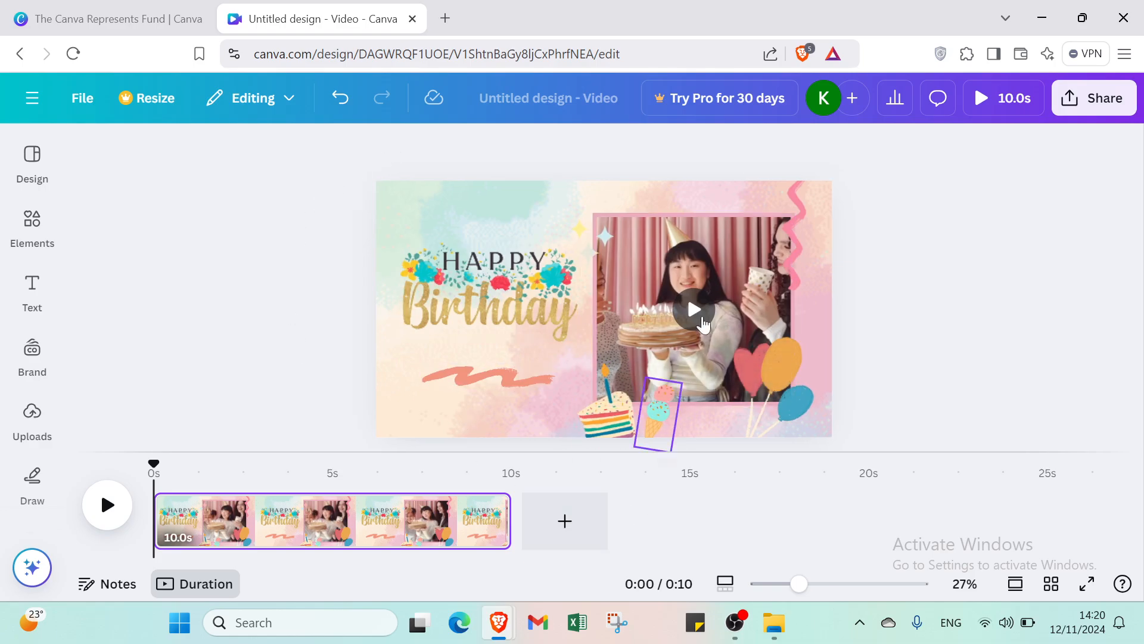
Step: Record a camera clip of a few seconds over the design with the self-recording tool and save it to the page
{"action": "left_click", "coordinate": [33, 437]}
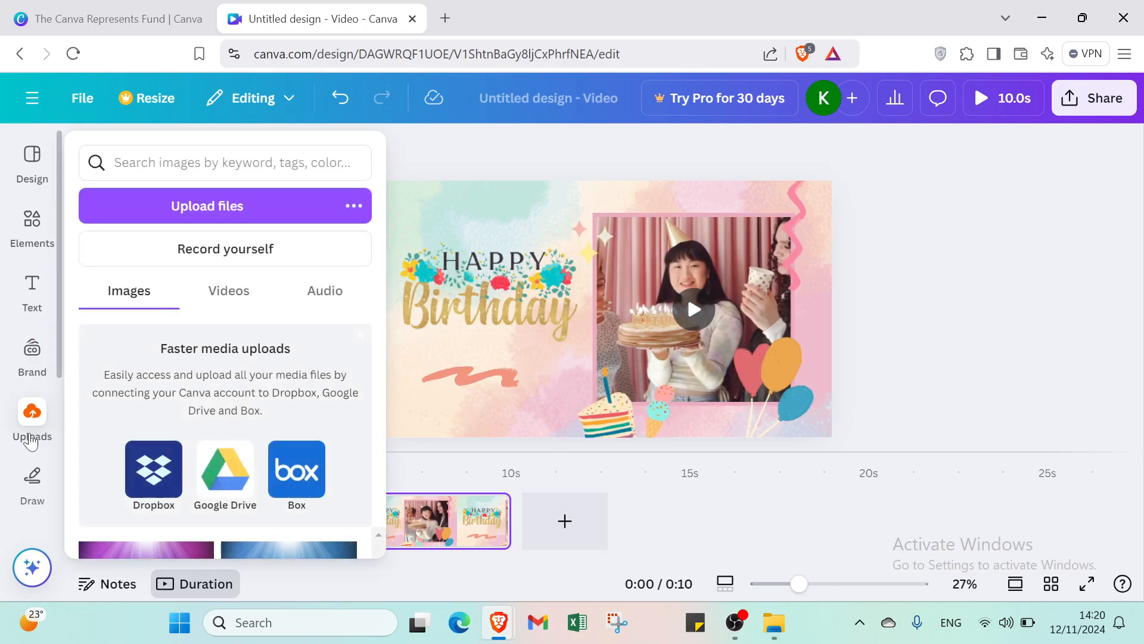
{"action": "left_click", "coordinate": [252, 234]}
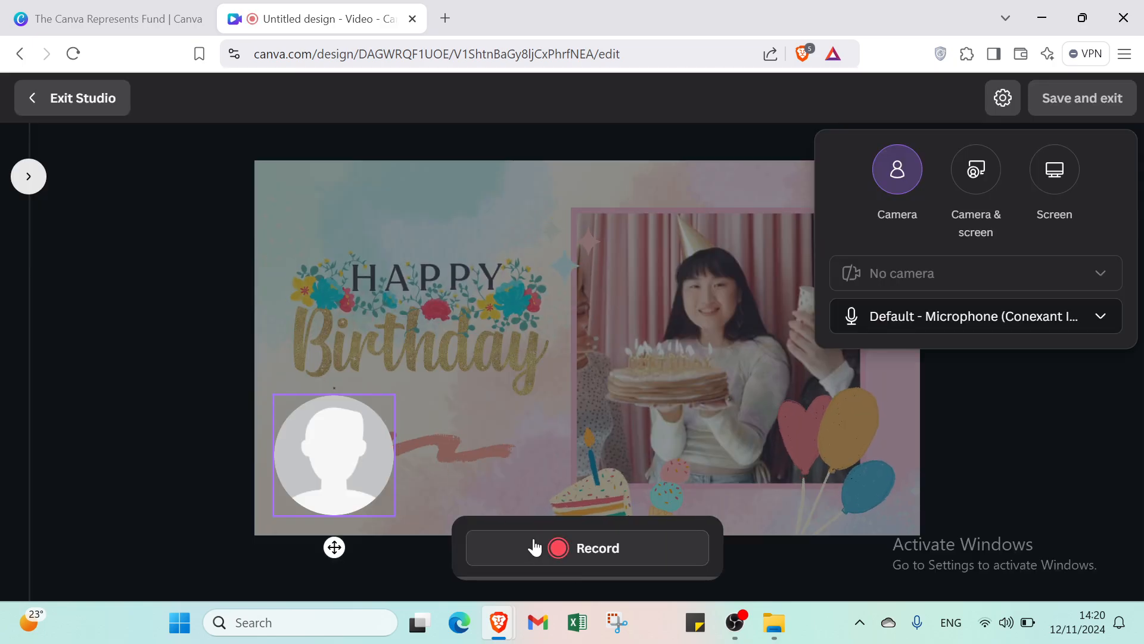
{"action": "left_click", "coordinate": [535, 540]}
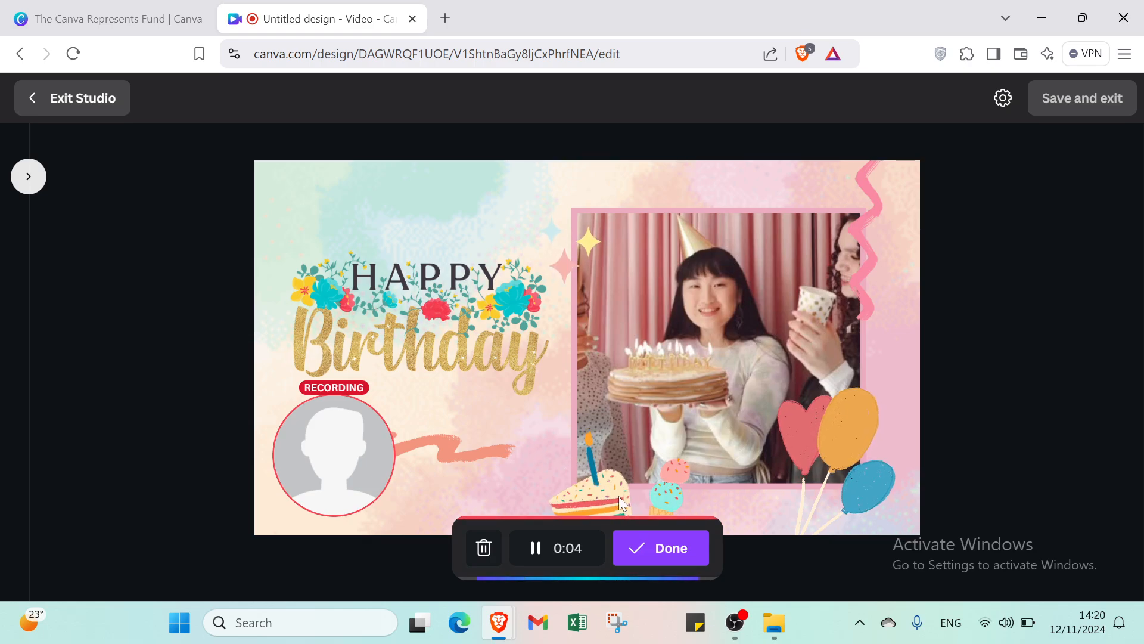
{"action": "left_click", "coordinate": [638, 548]}
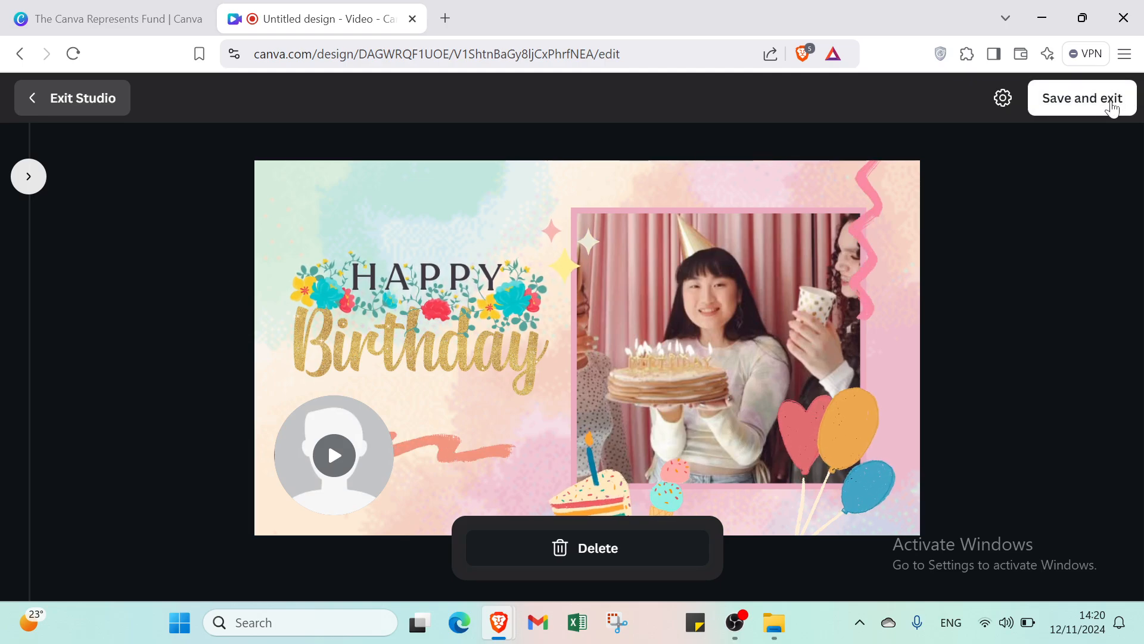
{"action": "left_click", "coordinate": [1112, 102]}
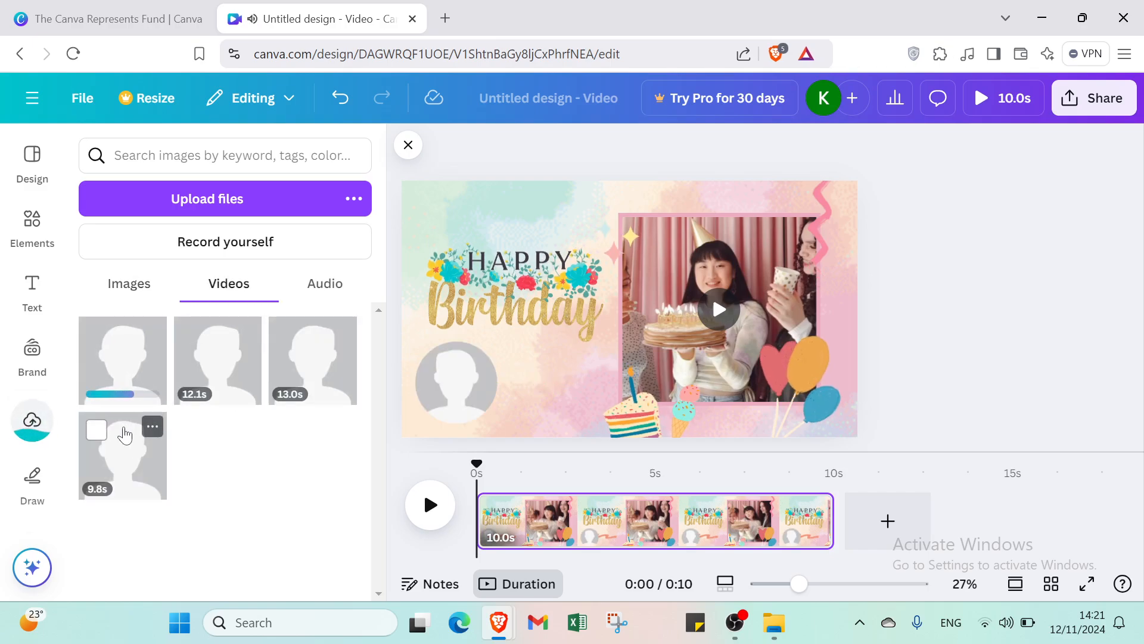
Step: Add the 9.8 s recording from the uploaded videos to the round recording frame and shrink the frame to a small circle
{"action": "left_click", "coordinate": [128, 480]}
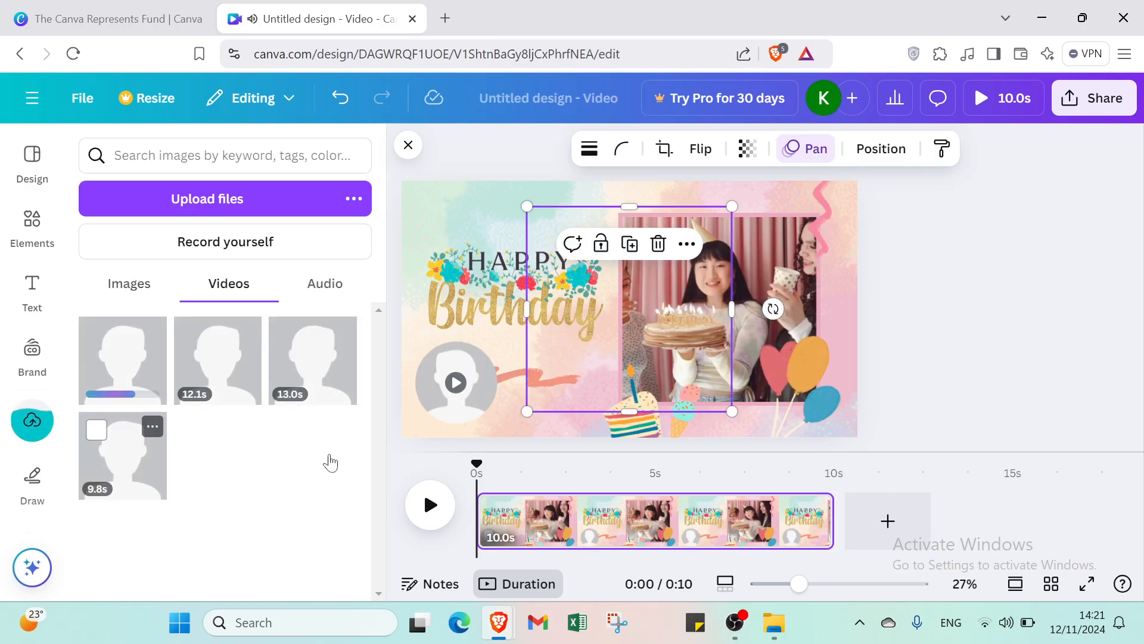
{"action": "left_click_drag", "start_coordinate": [658, 273], "coordinate": [467, 385]}
{"action": "left_click_drag", "start_coordinate": [422, 349], "coordinate": [499, 429]}
{"action": "left_click", "coordinate": [524, 415]}
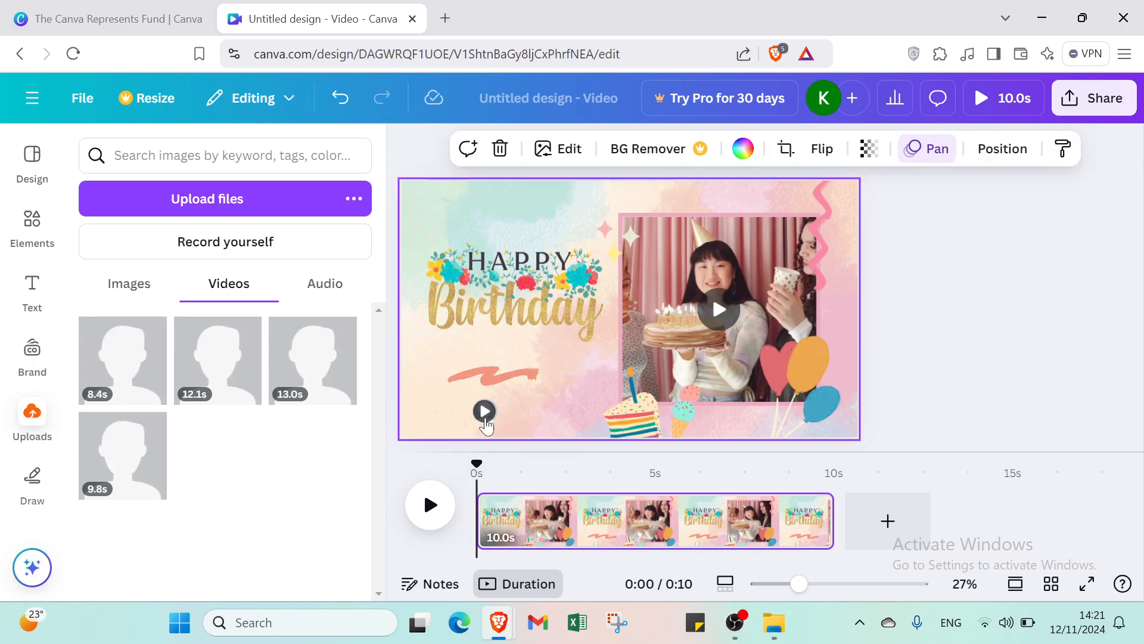
Step: Move the small round recording to the page's upper-left corner and preview the video
{"action": "left_click", "coordinate": [499, 377]}
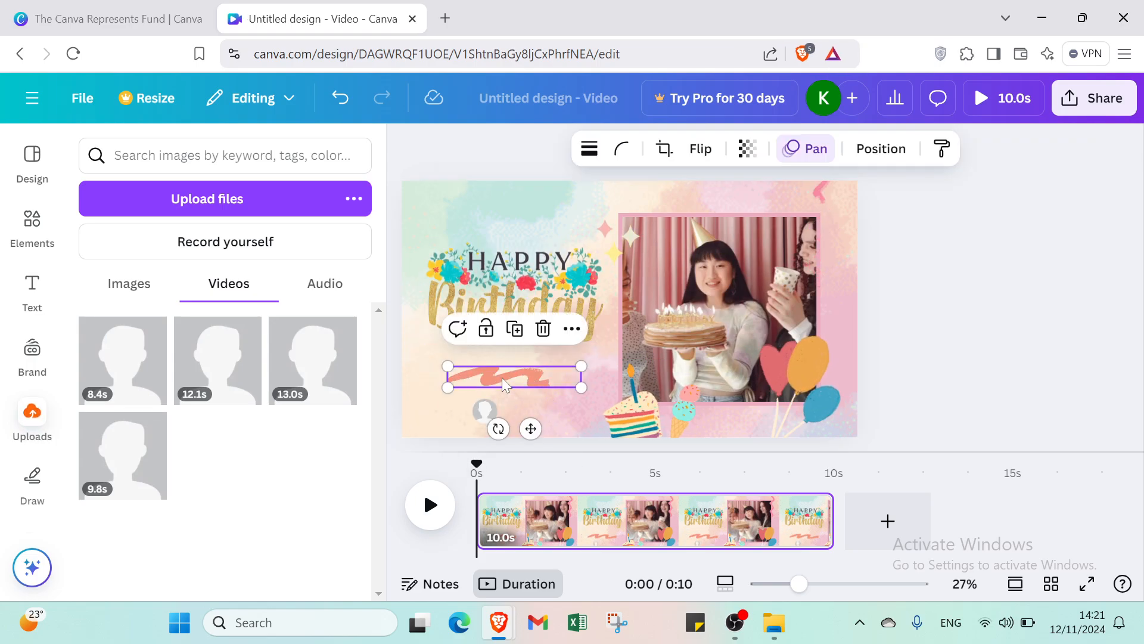
{"action": "left_click_drag", "start_coordinate": [482, 411], "coordinate": [425, 176]}
{"action": "left_click", "coordinate": [495, 219]}
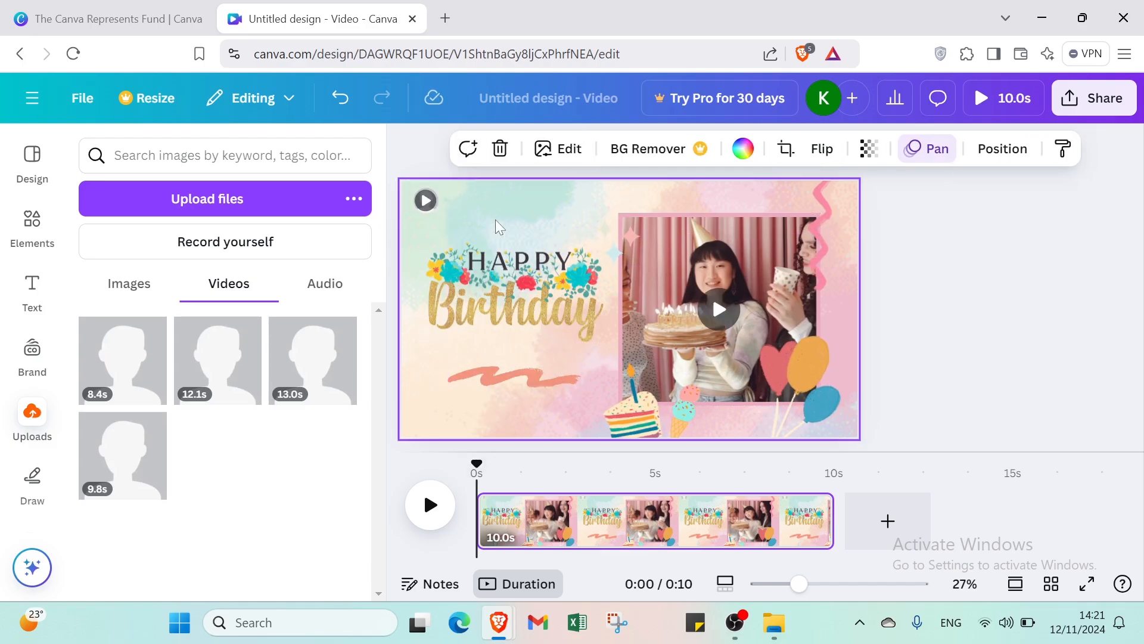
{"action": "left_click", "coordinate": [1007, 99]}
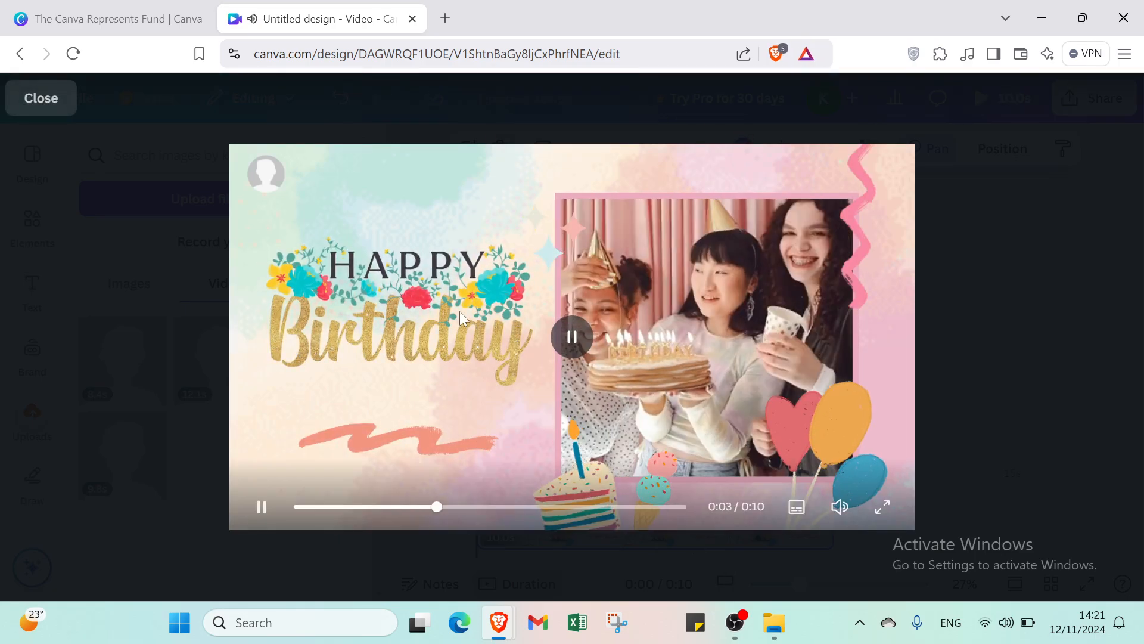
{"action": "left_click", "coordinate": [48, 107]}
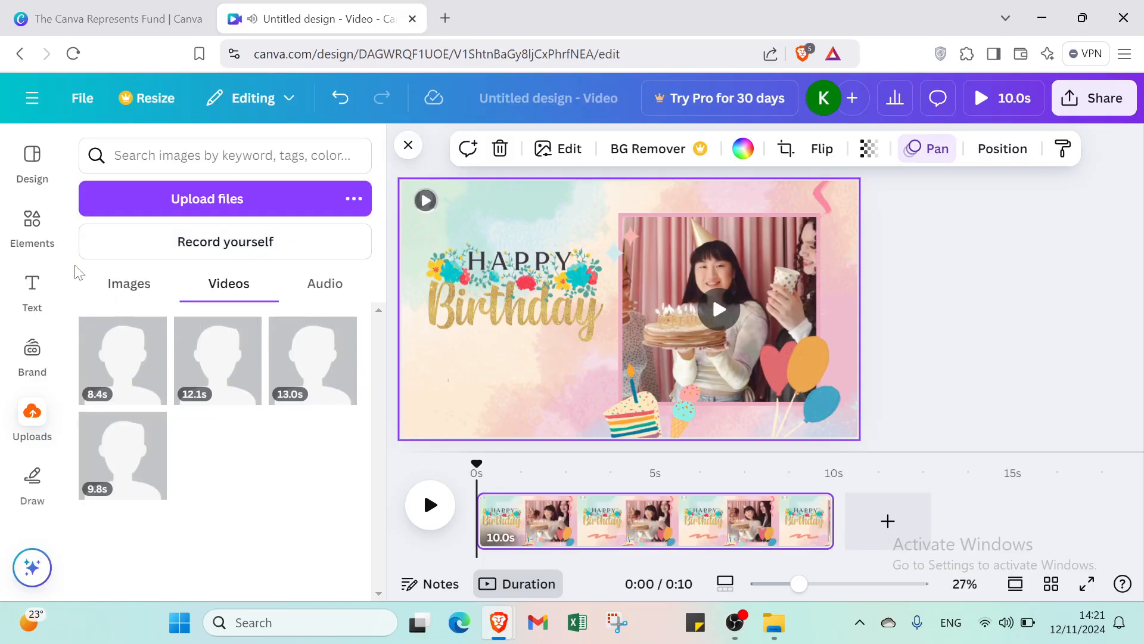
Step: Browse the Canva apps and open the Audio app
{"action": "scroll", "coordinate": [27, 495], "scroll_direction": "down", "scroll_amount": 2}
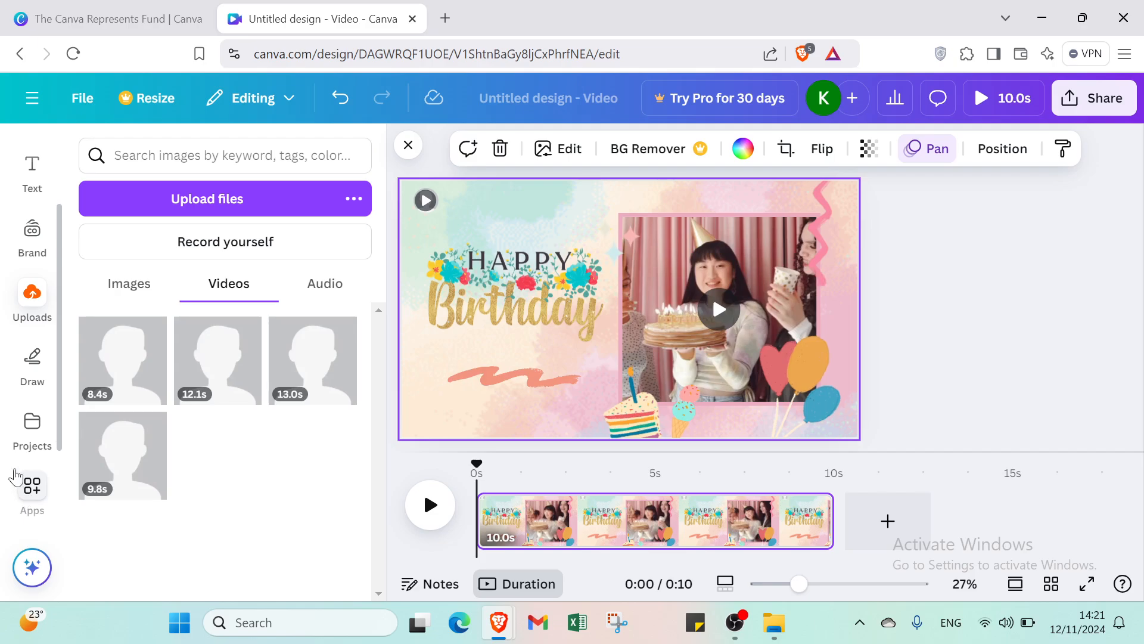
{"action": "left_click", "coordinate": [29, 488]}
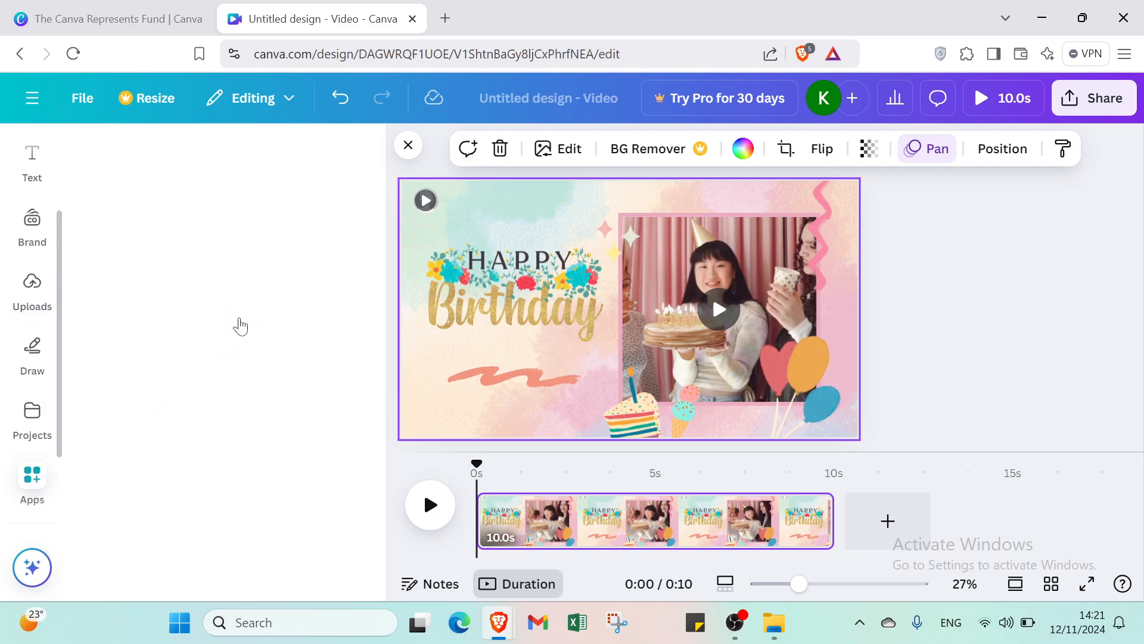
{"action": "scroll", "coordinate": [245, 334], "scroll_direction": "down", "scroll_amount": 5}
{"action": "scroll", "coordinate": [244, 334], "scroll_direction": "down", "scroll_amount": 5}
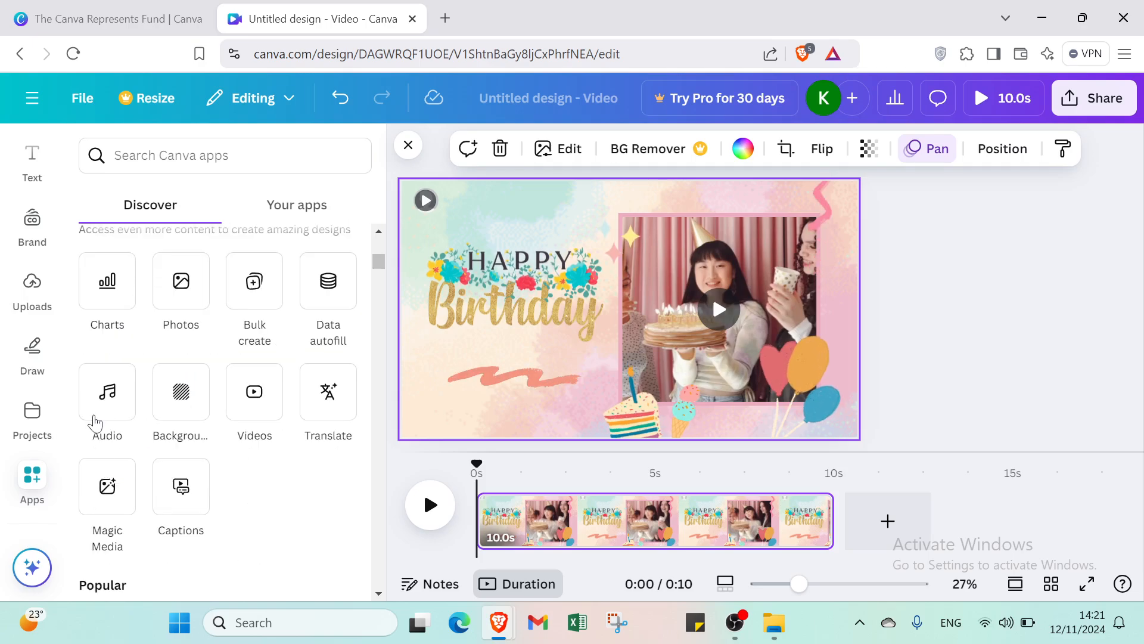
{"action": "left_click", "coordinate": [95, 416]}
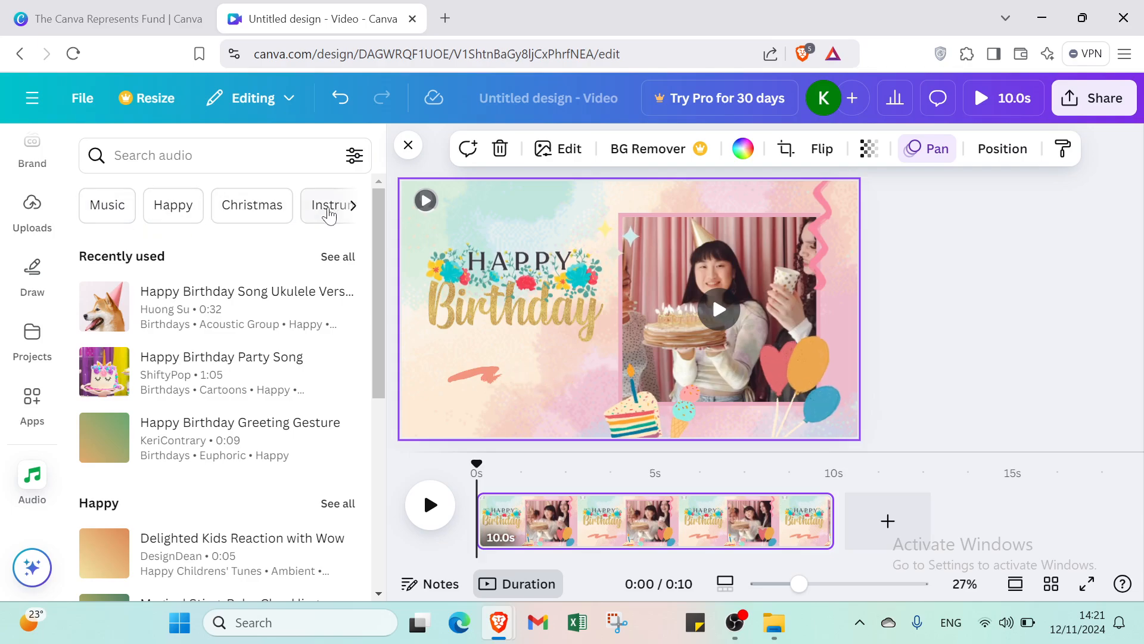
Step: Add the Happy Birthday Greeting Gesture track from the Happy birthday audio category and play the start of the video
{"action": "left_click", "coordinate": [352, 209]}
{"action": "left_click", "coordinate": [352, 209]}
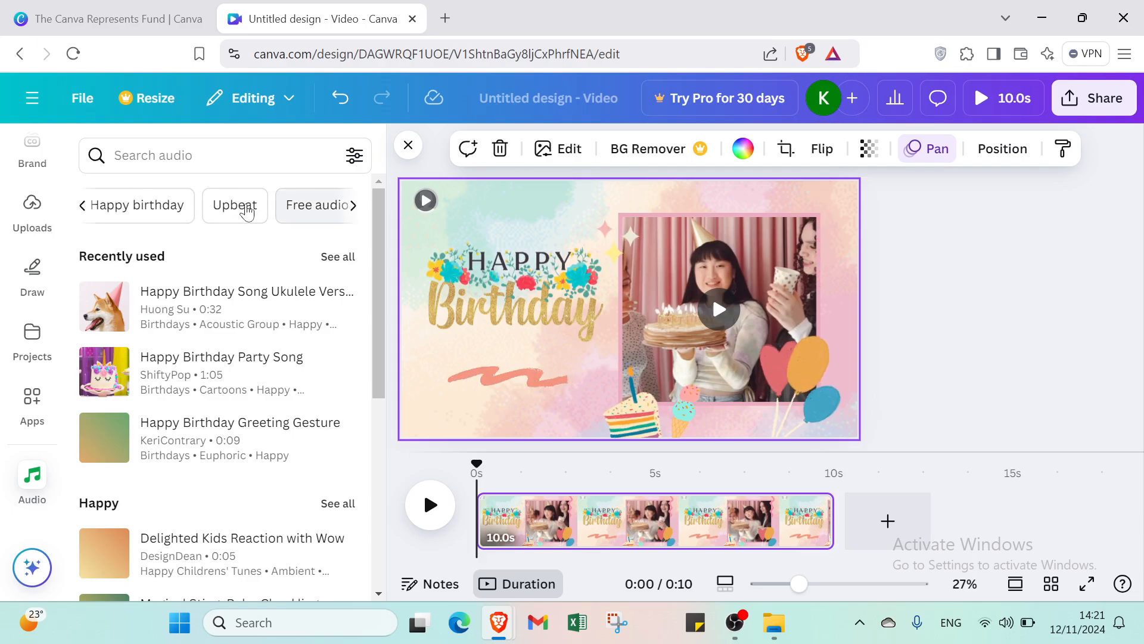
{"action": "left_click", "coordinate": [146, 204]}
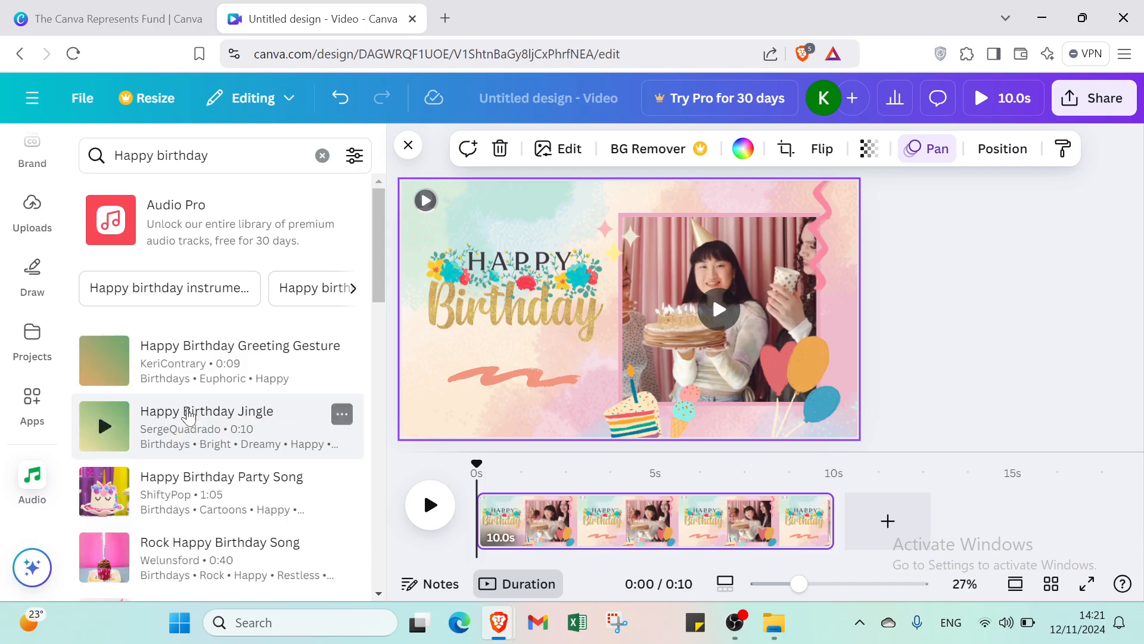
{"action": "left_click", "coordinate": [182, 360]}
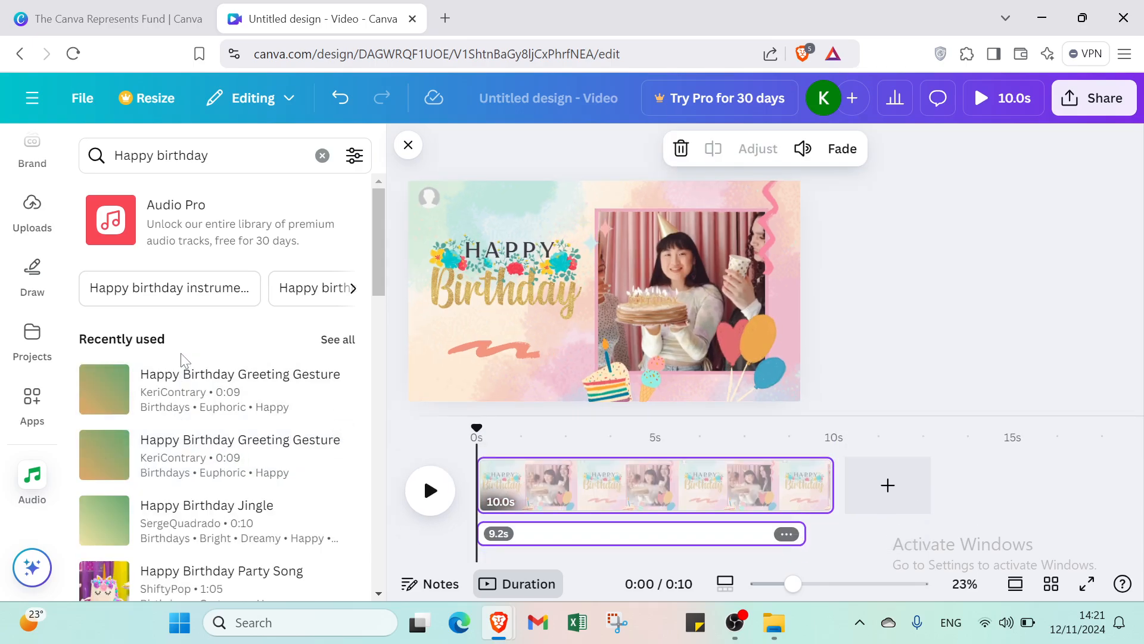
{"action": "left_click", "coordinate": [420, 492]}
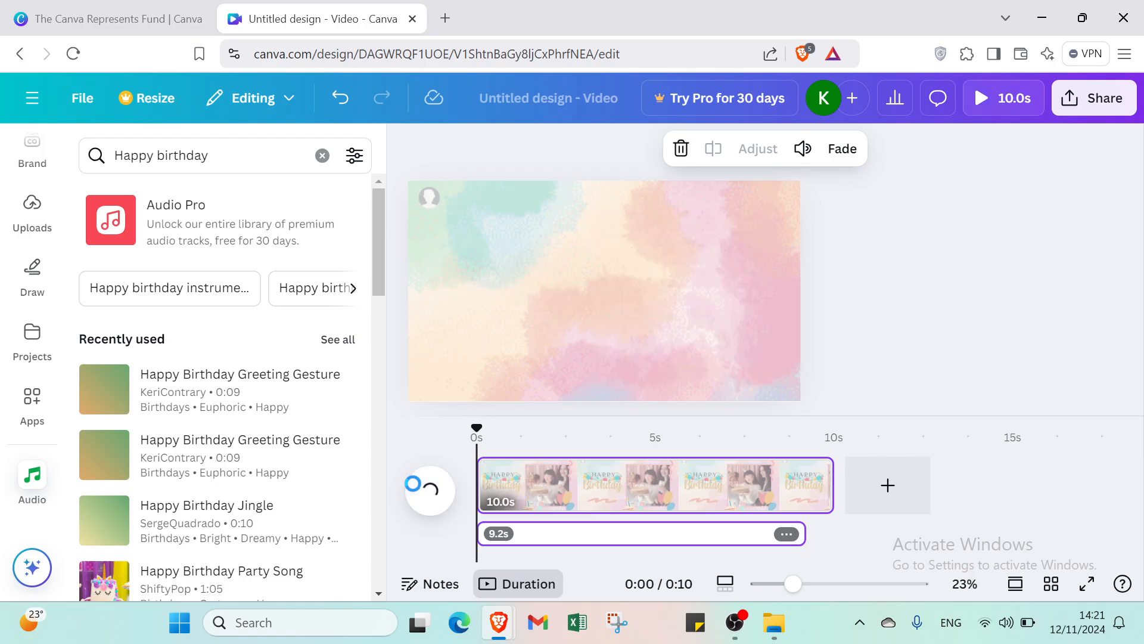
{"action": "left_click", "coordinate": [422, 494]}
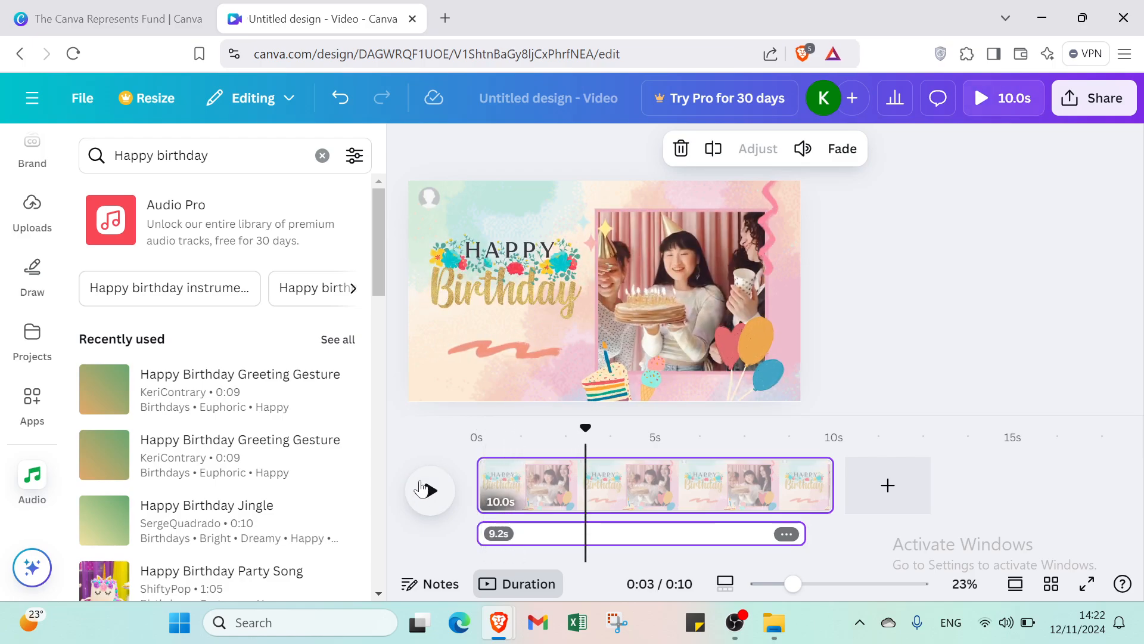
Step: Delete the small round recording together with its frame from the page's upper-left corner
{"action": "left_click", "coordinate": [435, 199]}
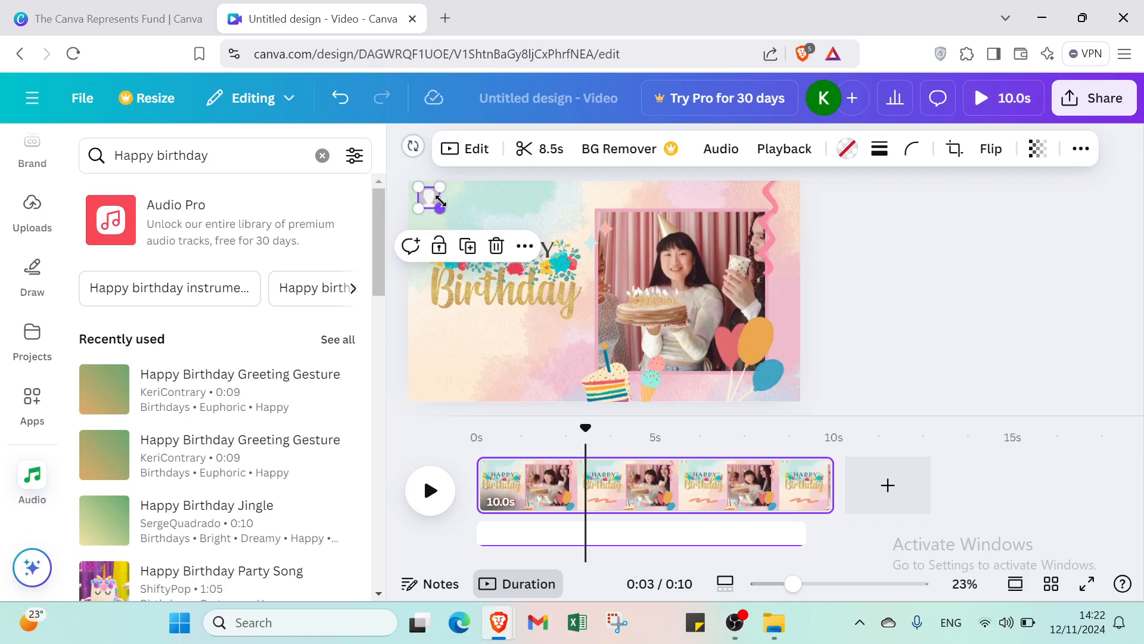
{"action": "left_click", "coordinate": [496, 246]}
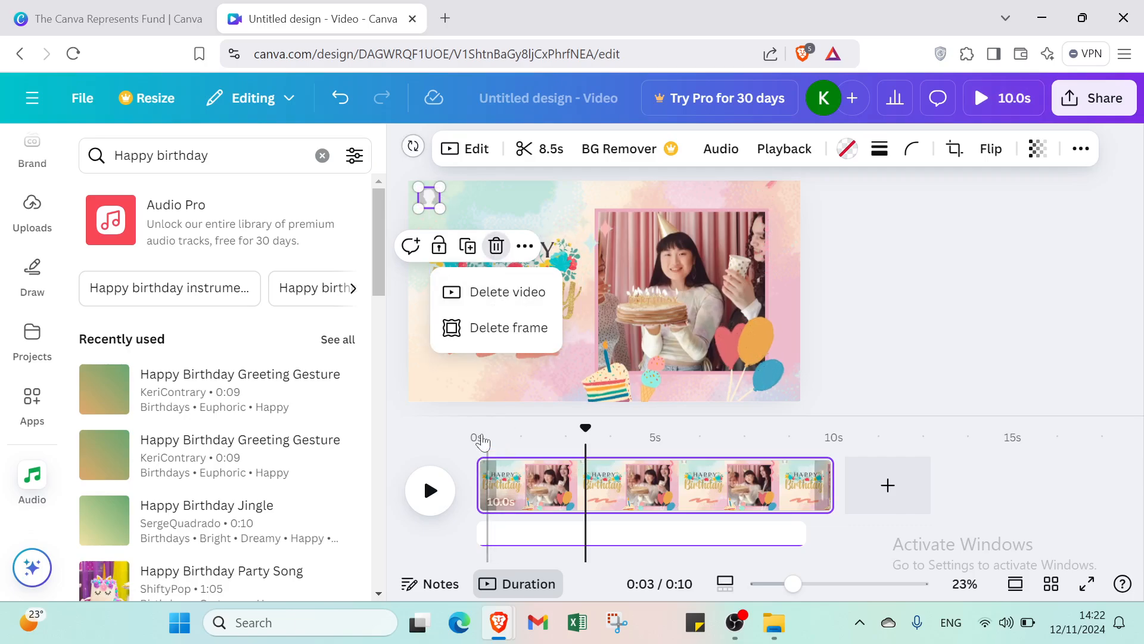
{"action": "left_click", "coordinate": [509, 327]}
Step: Play the birthday video with its audio track to the end and replay its beginning
{"action": "left_click", "coordinate": [430, 489]}
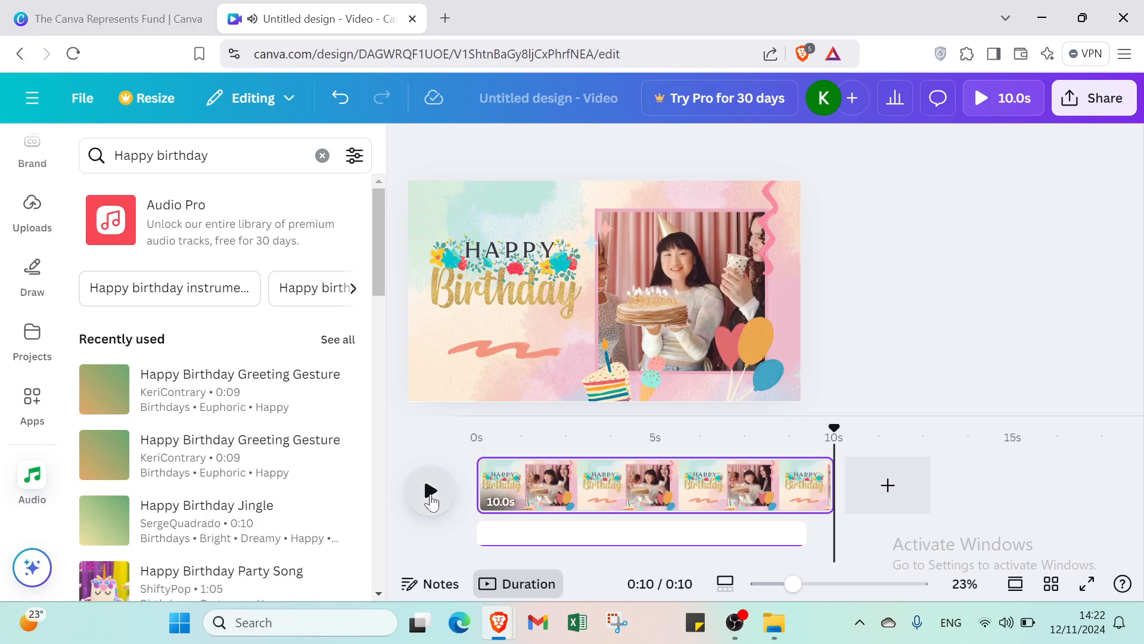
{"action": "left_click", "coordinate": [430, 495]}
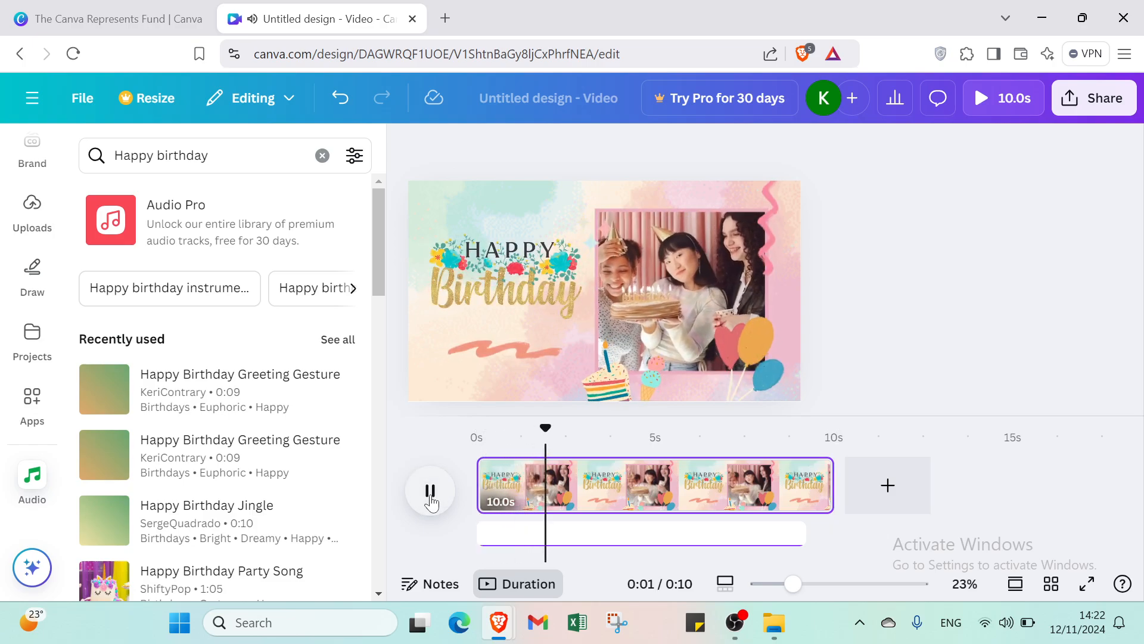
{"action": "left_click", "coordinate": [430, 494]}
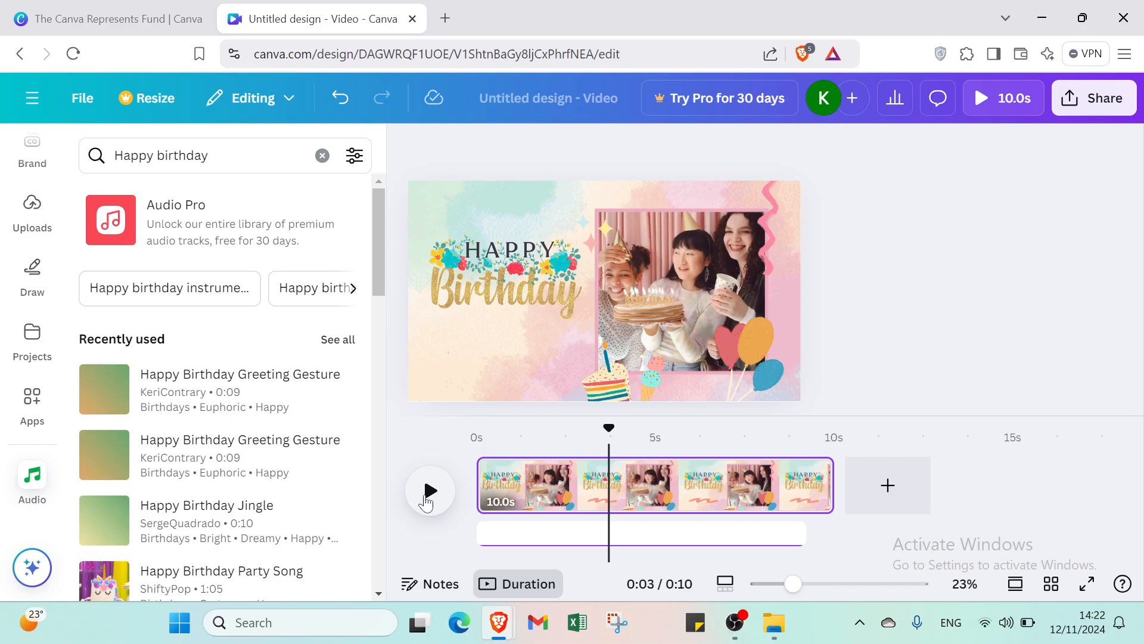
Step: Draw a looping red marker scribble over the start of the floral Happy Birthday graphic
{"action": "scroll", "coordinate": [35, 458], "scroll_direction": "down", "scroll_amount": 2}
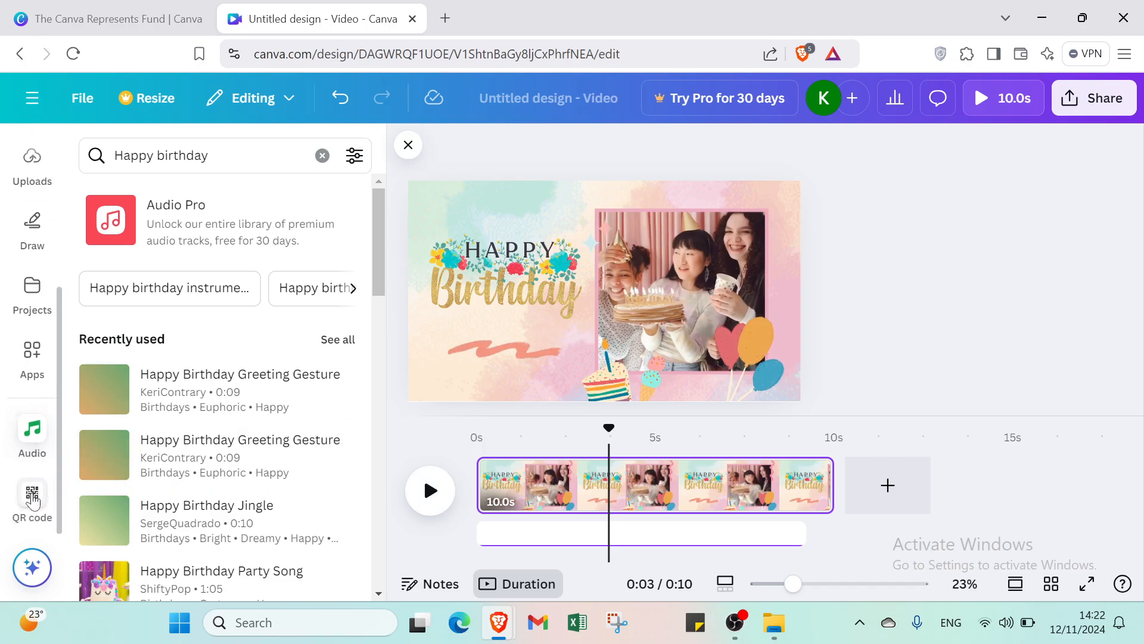
{"action": "scroll", "coordinate": [28, 459], "scroll_direction": "up", "scroll_amount": 5}
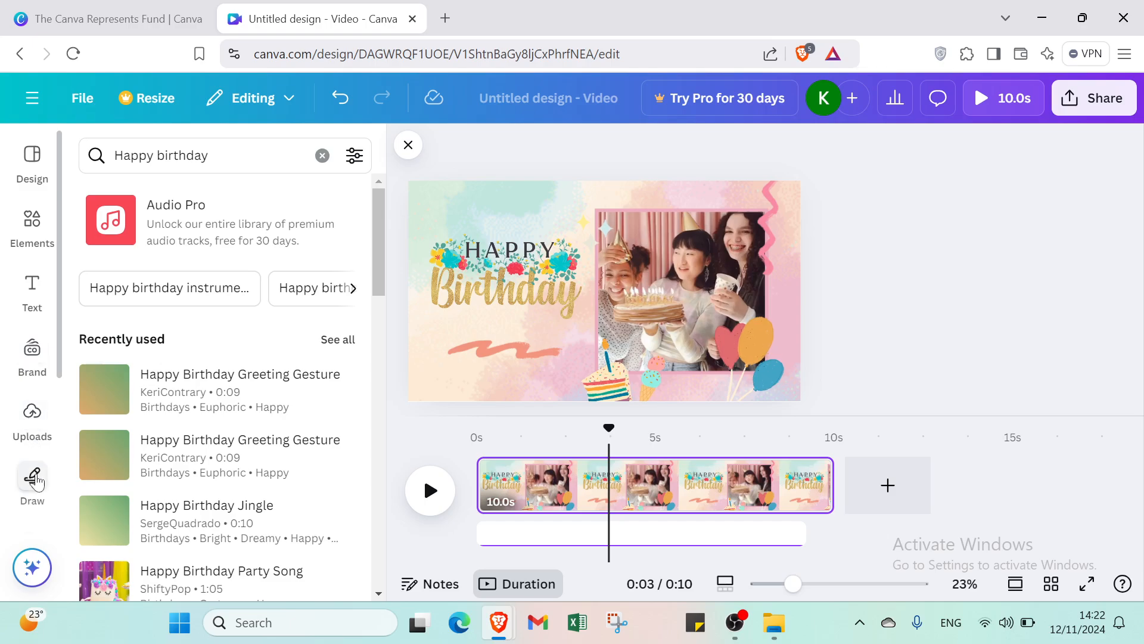
{"action": "left_click", "coordinate": [33, 476]}
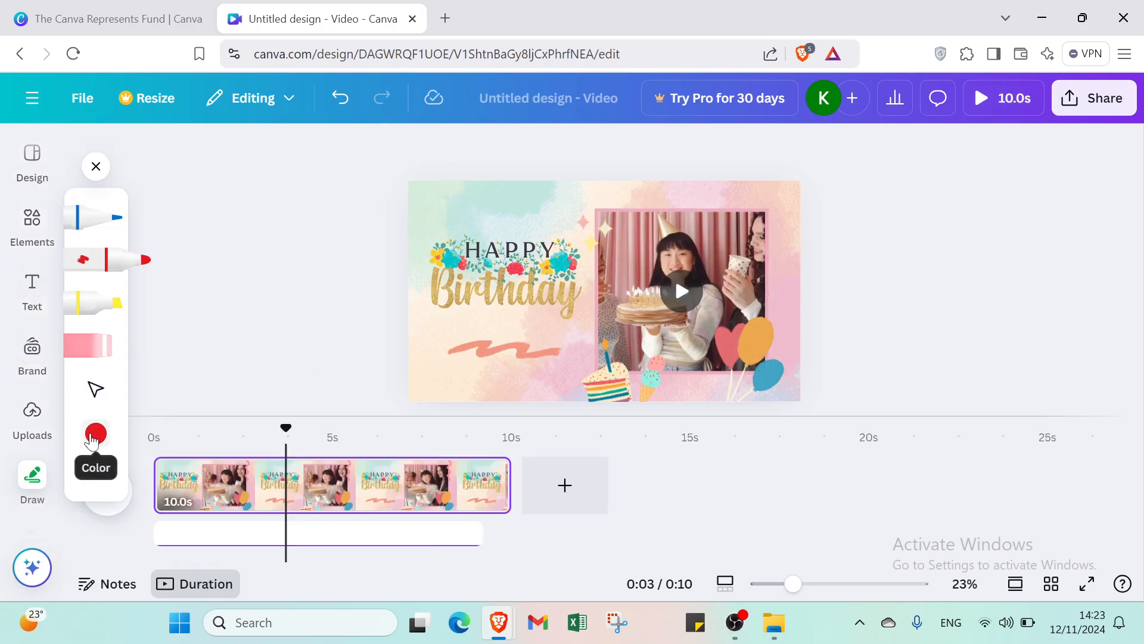
{"action": "left_click", "coordinate": [93, 436]}
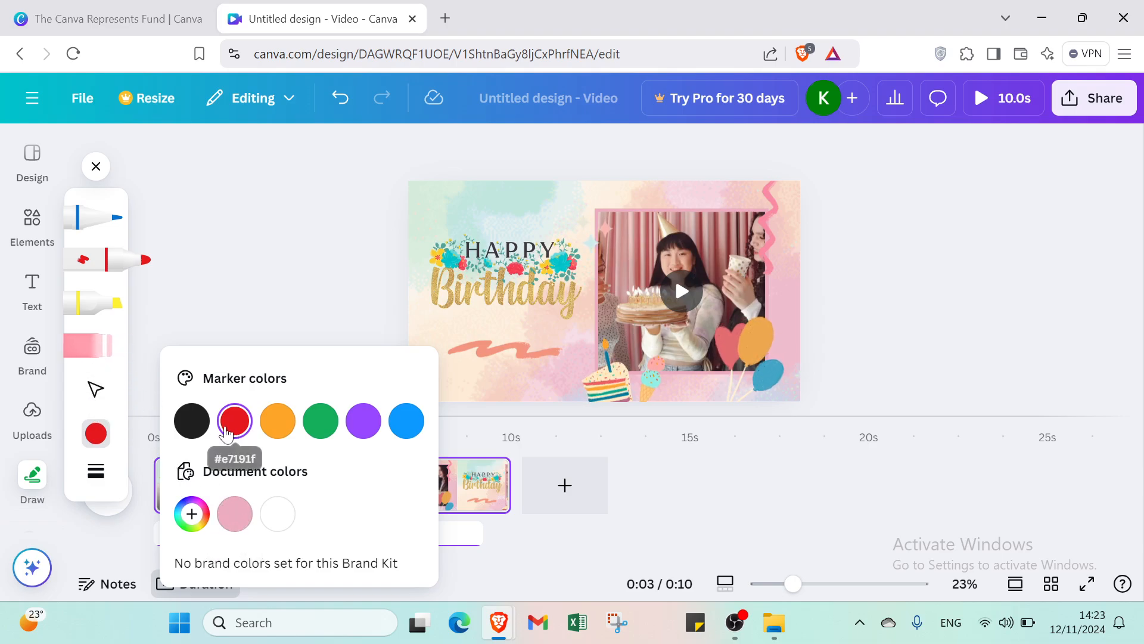
{"action": "mouse_move", "coordinate": [455, 234]}
{"action": "left_mouse_down"}
{"action": "mouse_move", "coordinate": [430, 288]}
{"action": "mouse_move", "coordinate": [454, 262]}
{"action": "mouse_move", "coordinate": [444, 310]}
{"action": "left_mouse_up"}
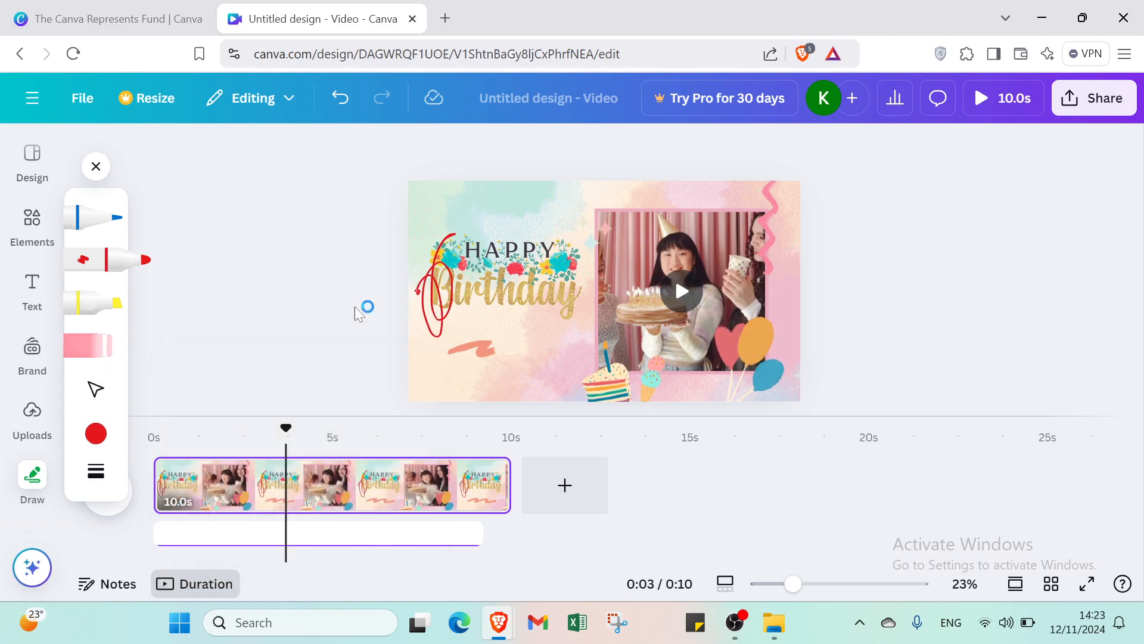
Step: Erase the red scribble from the Happy Birthday graphic and leave the drawing tools
{"action": "left_click", "coordinate": [99, 356]}
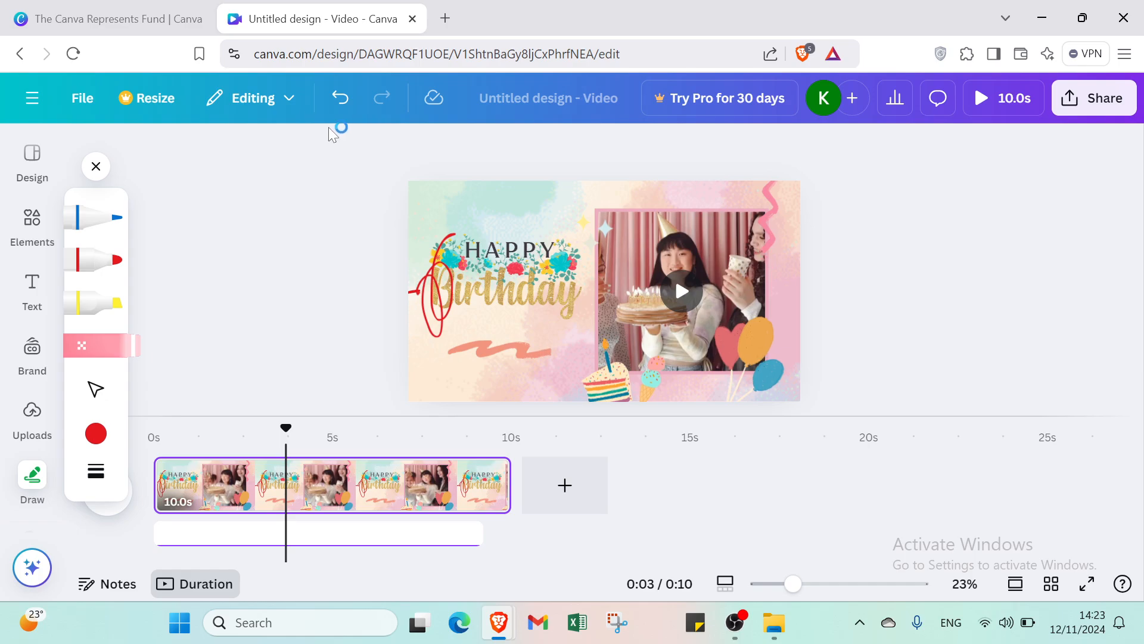
{"action": "mouse_move", "coordinate": [448, 290]}
{"action": "left_mouse_down"}
{"action": "mouse_move", "coordinate": [439, 301]}
{"action": "mouse_move", "coordinate": [412, 291]}
{"action": "mouse_move", "coordinate": [429, 246]}
{"action": "left_mouse_up"}
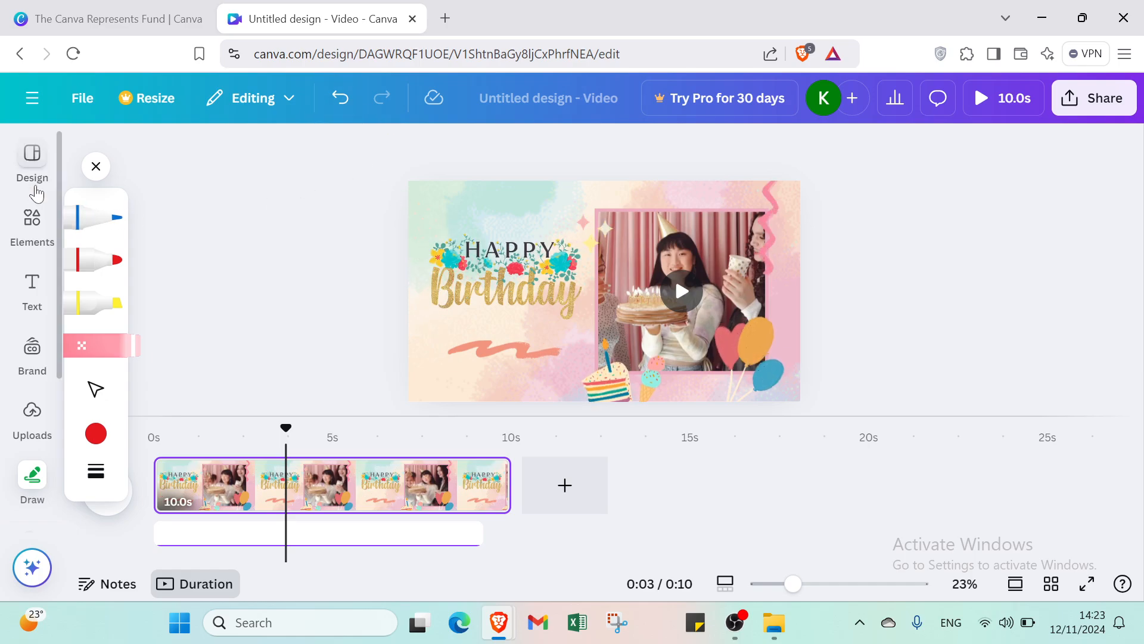
{"action": "left_click", "coordinate": [37, 184]}
{"action": "left_click", "coordinate": [37, 184]}
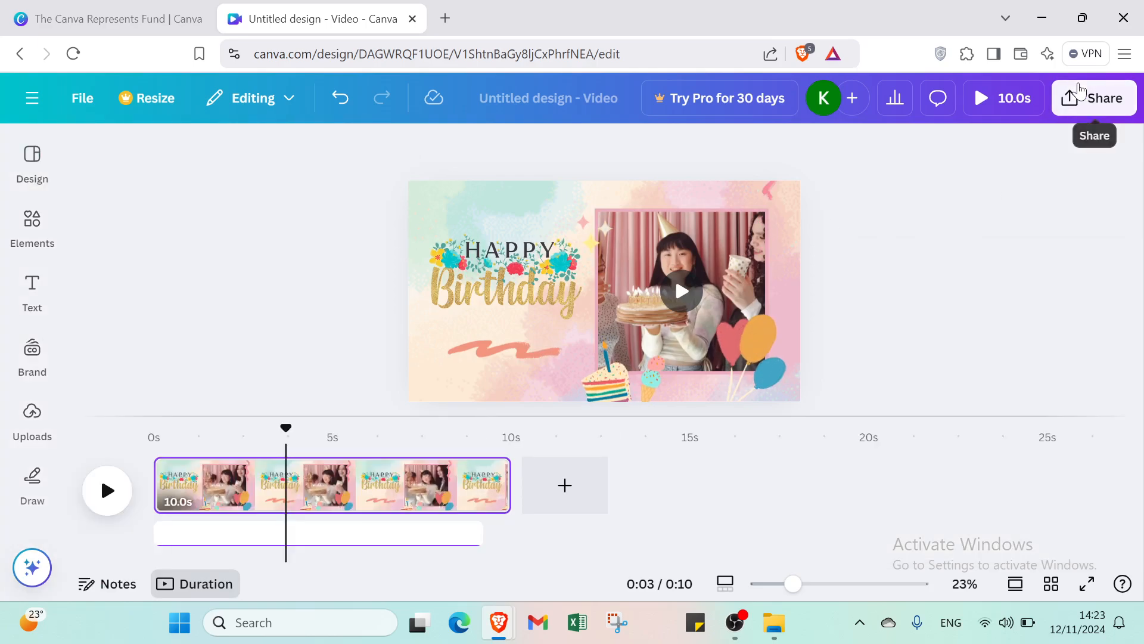
Step: Show all publishing options for the design and open the Present options
{"action": "left_click", "coordinate": [1072, 107]}
{"action": "left_click", "coordinate": [1083, 459]}
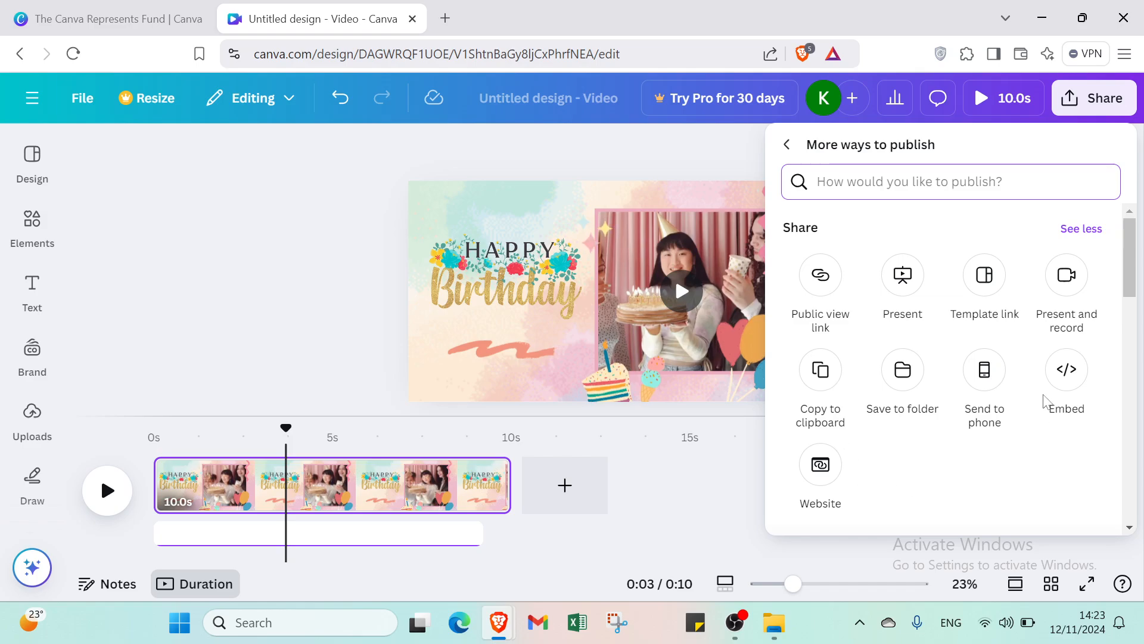
{"action": "left_click", "coordinate": [902, 280]}
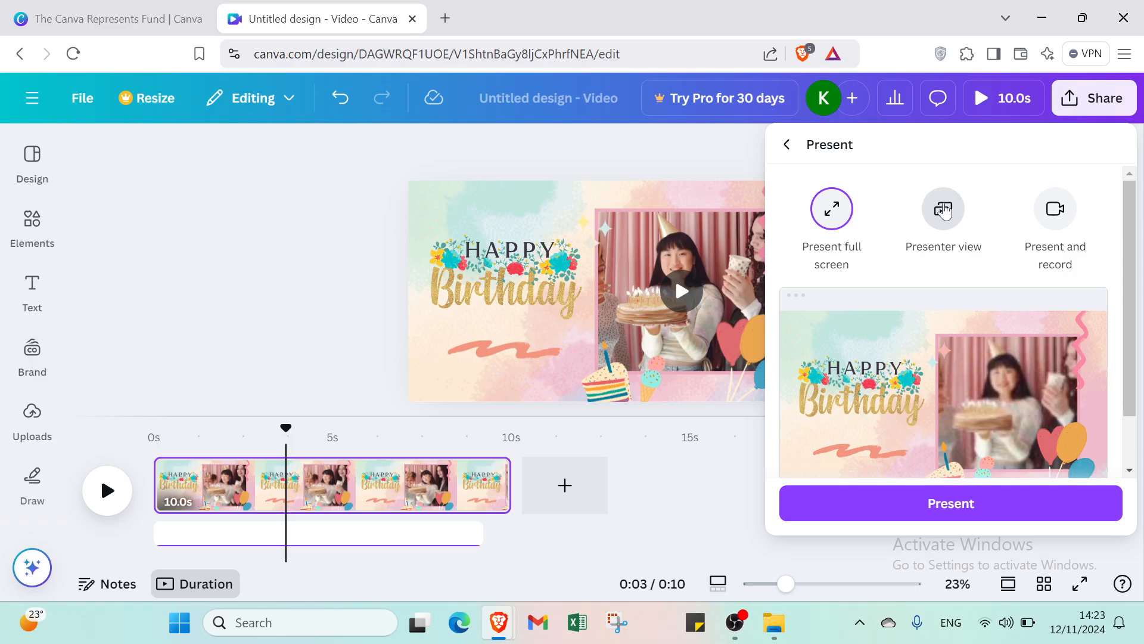
Step: Preview the Presenter view and Present and record options, view the recording studio introduction, and return to the main sharing options
{"action": "left_click", "coordinate": [943, 209]}
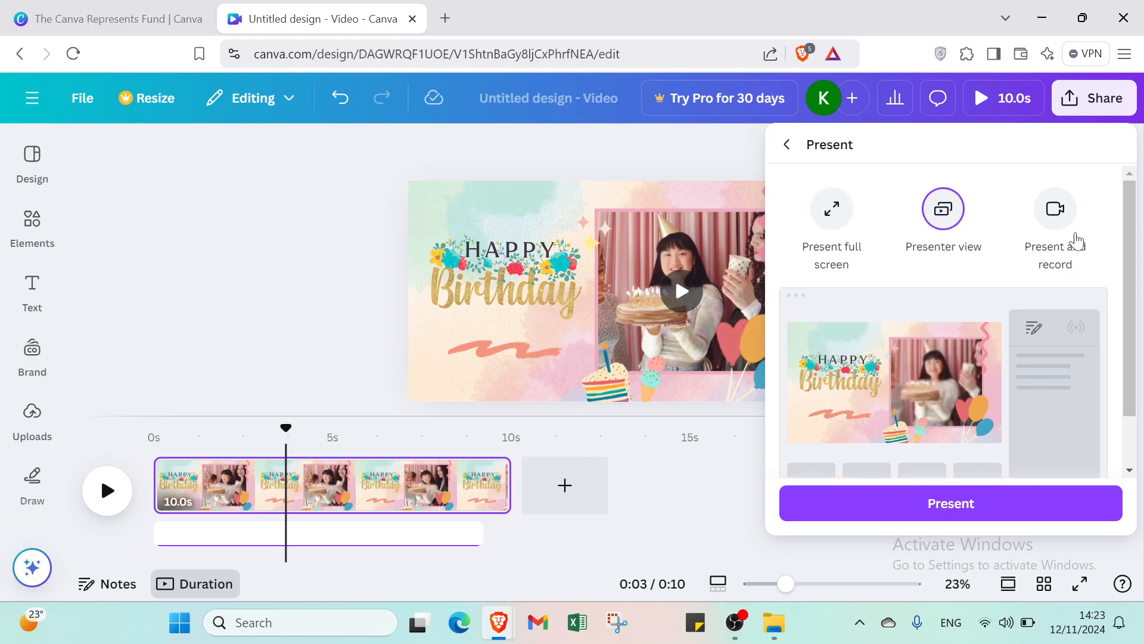
{"action": "left_click", "coordinate": [1064, 229]}
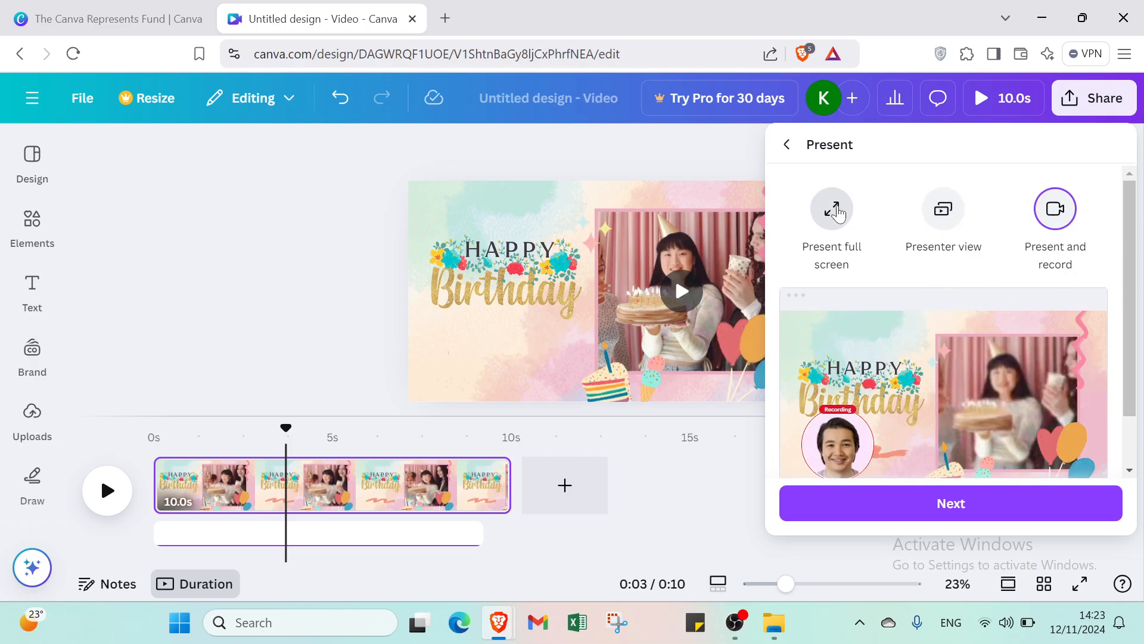
{"action": "left_click", "coordinate": [925, 513]}
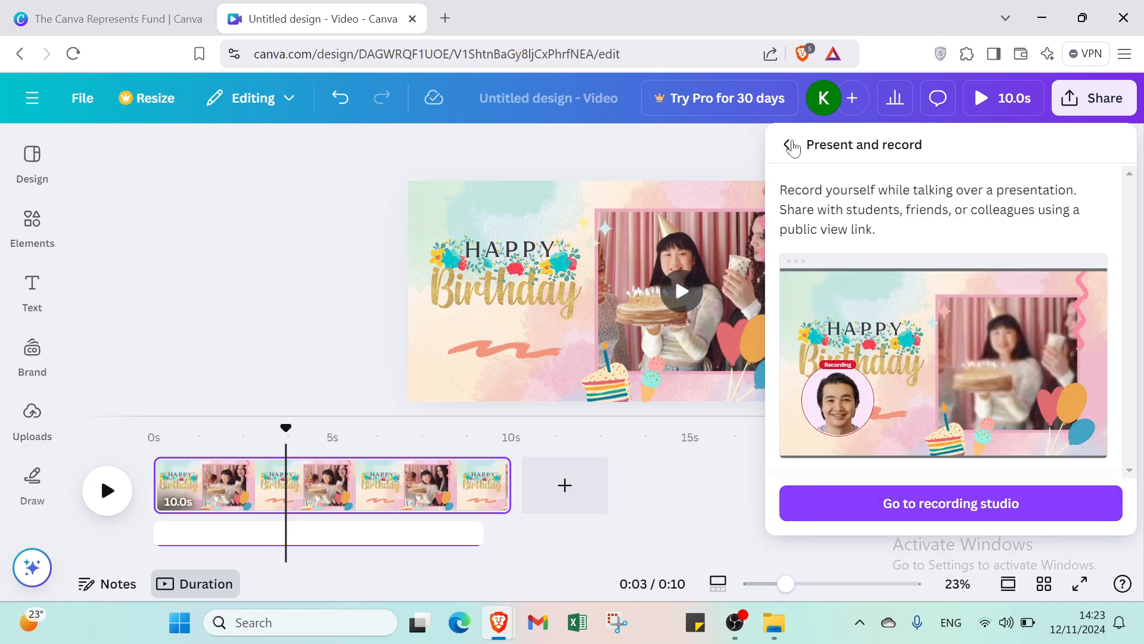
{"action": "left_click", "coordinate": [788, 146]}
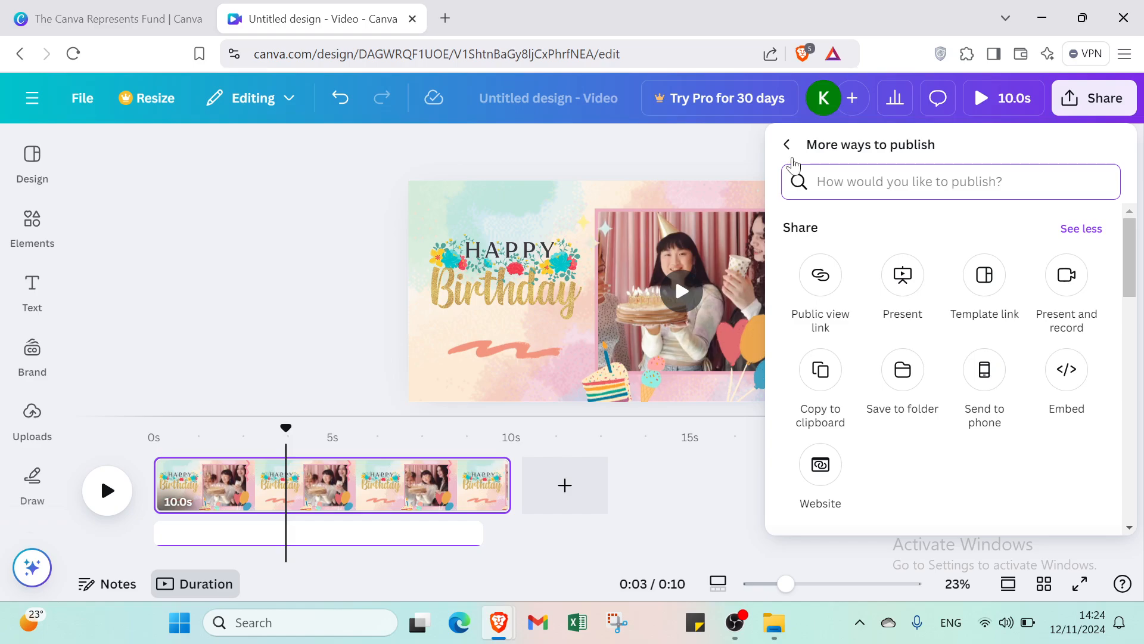
{"action": "left_click", "coordinate": [787, 144]}
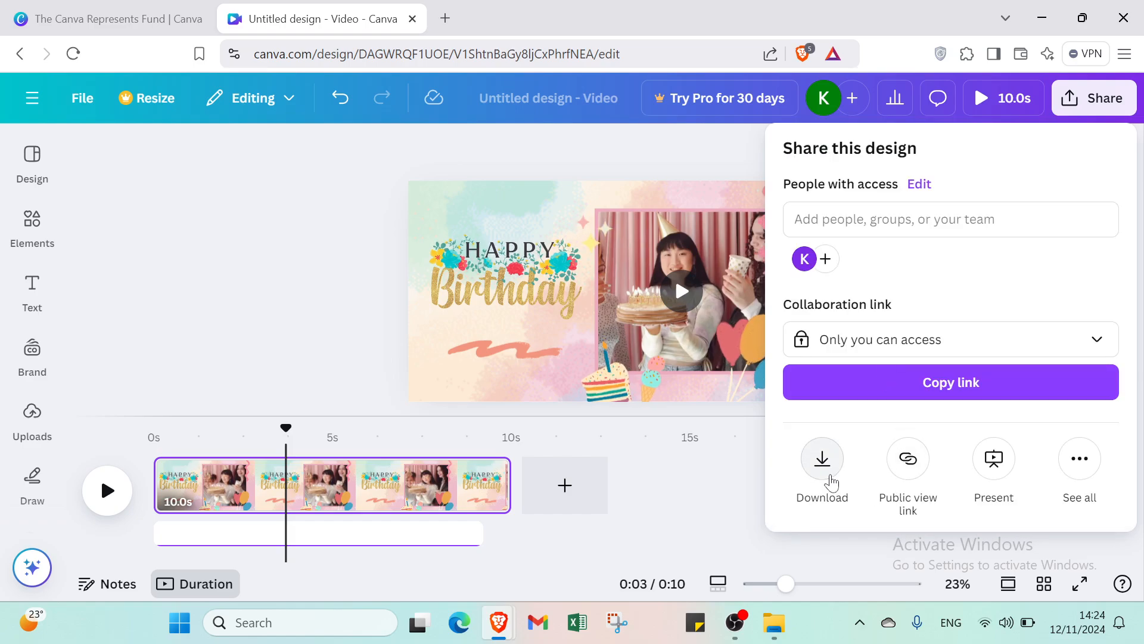
Step: Review the file types available for downloading the design, from JPG through PPTX, and close the sharing options without downloading
{"action": "left_click", "coordinate": [822, 459]}
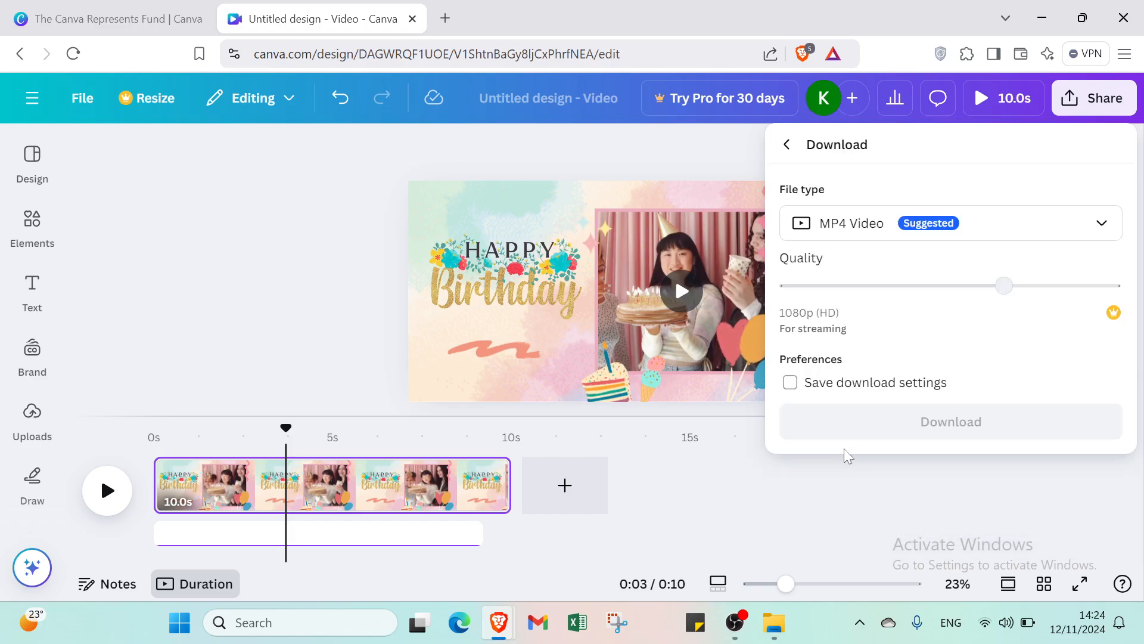
{"action": "left_click", "coordinate": [940, 225]}
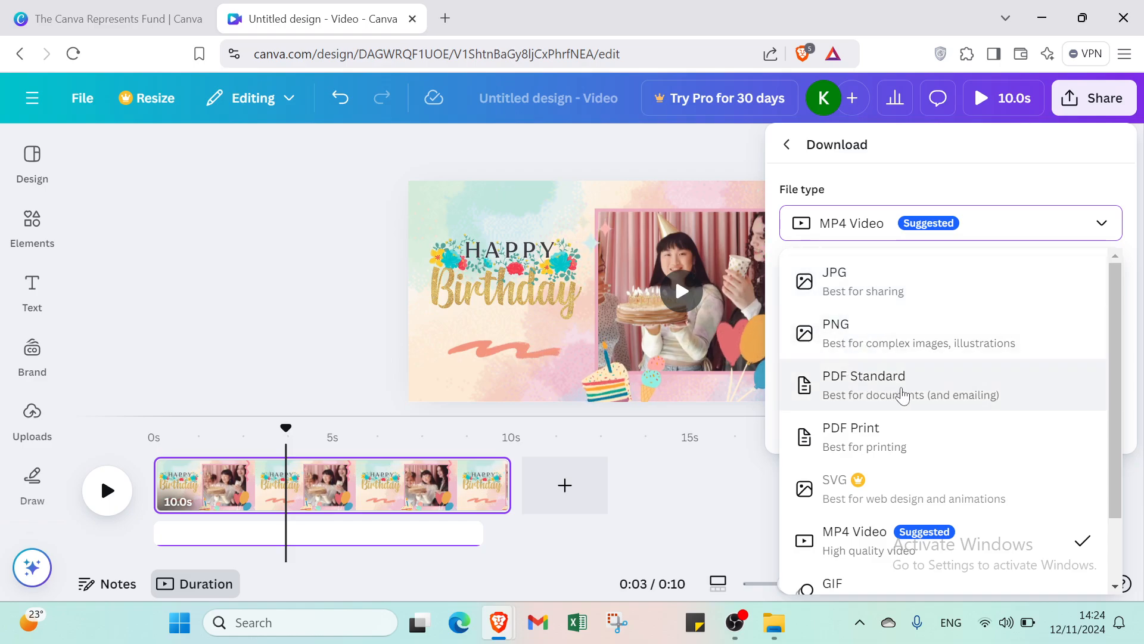
{"action": "scroll", "coordinate": [831, 411], "scroll_direction": "down", "scroll_amount": 1}
{"action": "scroll", "coordinate": [833, 423], "scroll_direction": "down", "scroll_amount": 1}
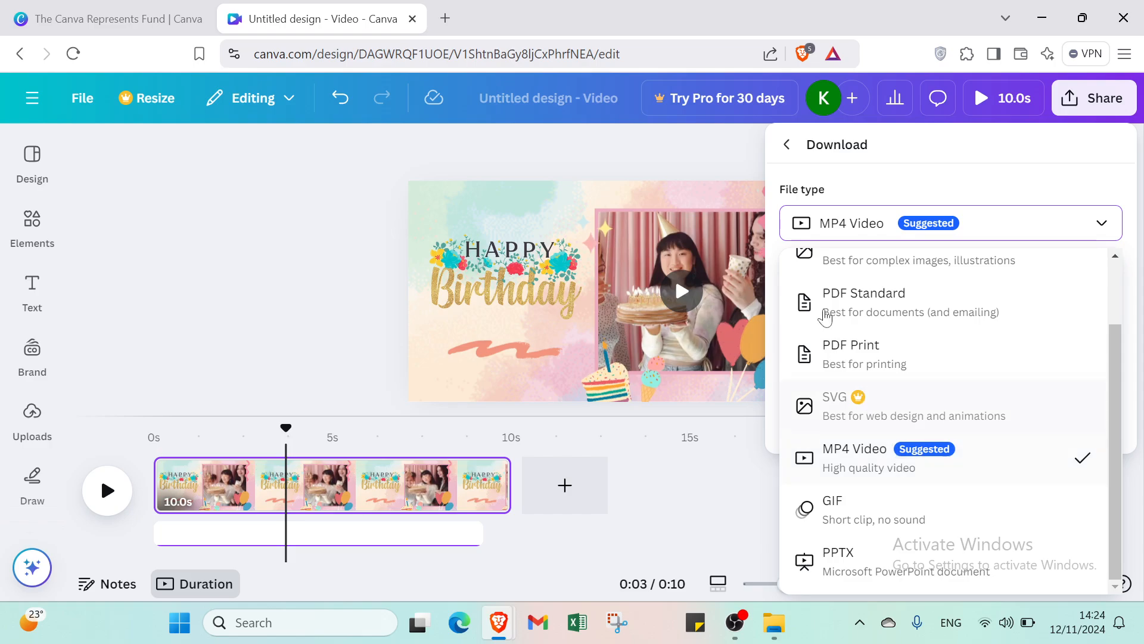
{"action": "left_click", "coordinate": [787, 145]}
{"action": "left_click", "coordinate": [666, 157]}
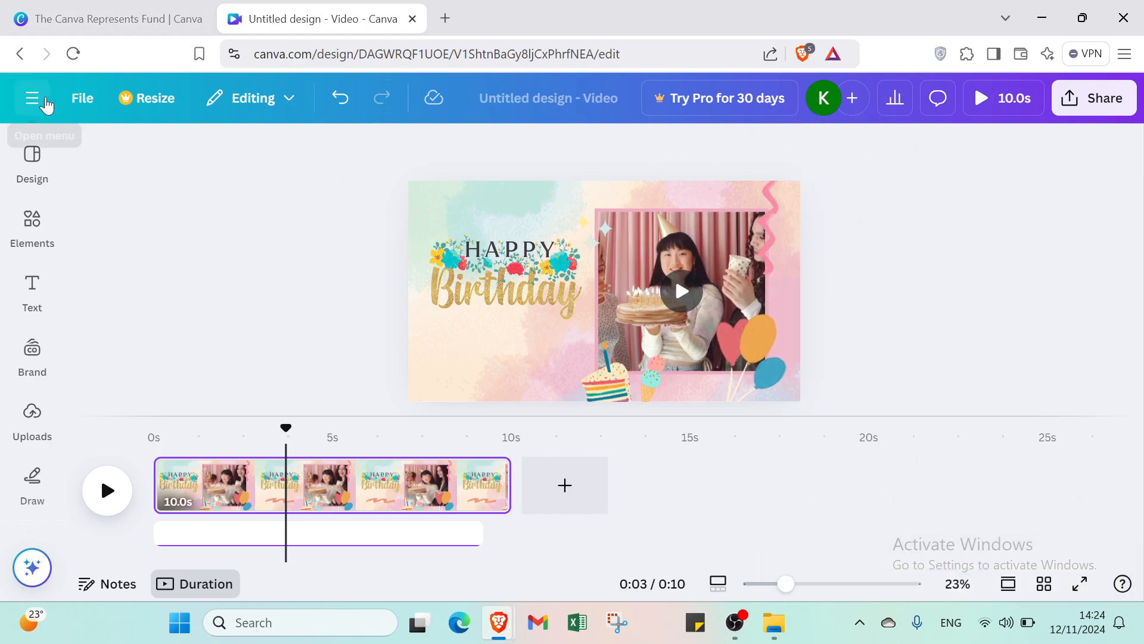
Step: Leave the birthday video design and return to the Canva home page
{"action": "left_click", "coordinate": [46, 105]}
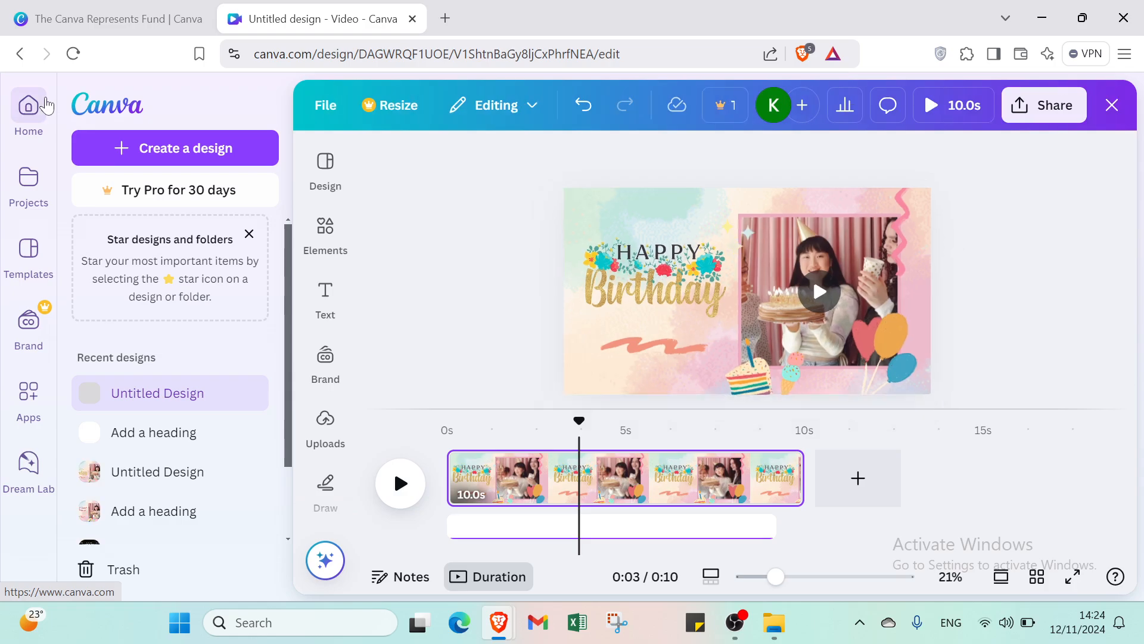
{"action": "left_click", "coordinate": [47, 105]}
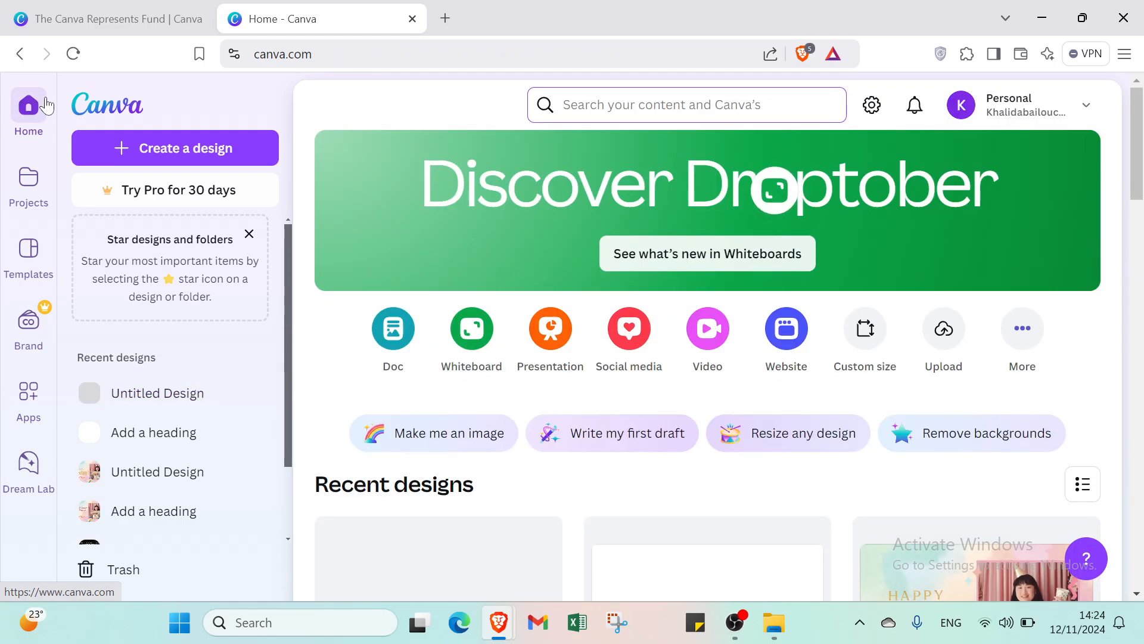
{"action": "left_click", "coordinate": [19, 8]}
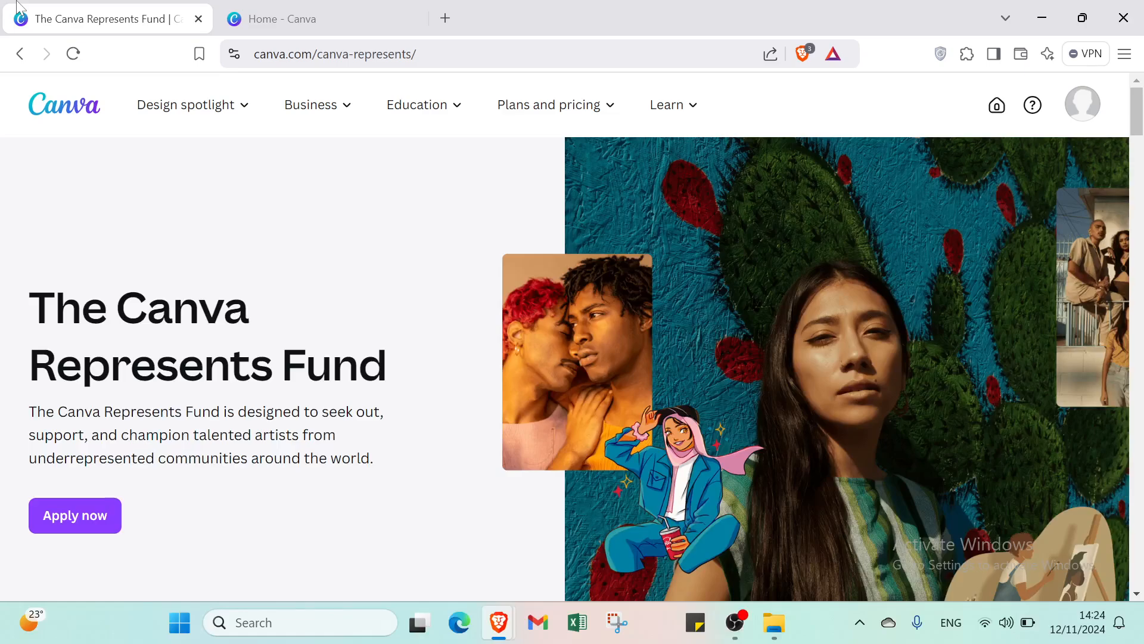
{"action": "scroll", "coordinate": [327, 311], "scroll_direction": "down", "scroll_amount": 4}
{"action": "scroll", "coordinate": [325, 314], "scroll_direction": "up", "scroll_amount": 4}
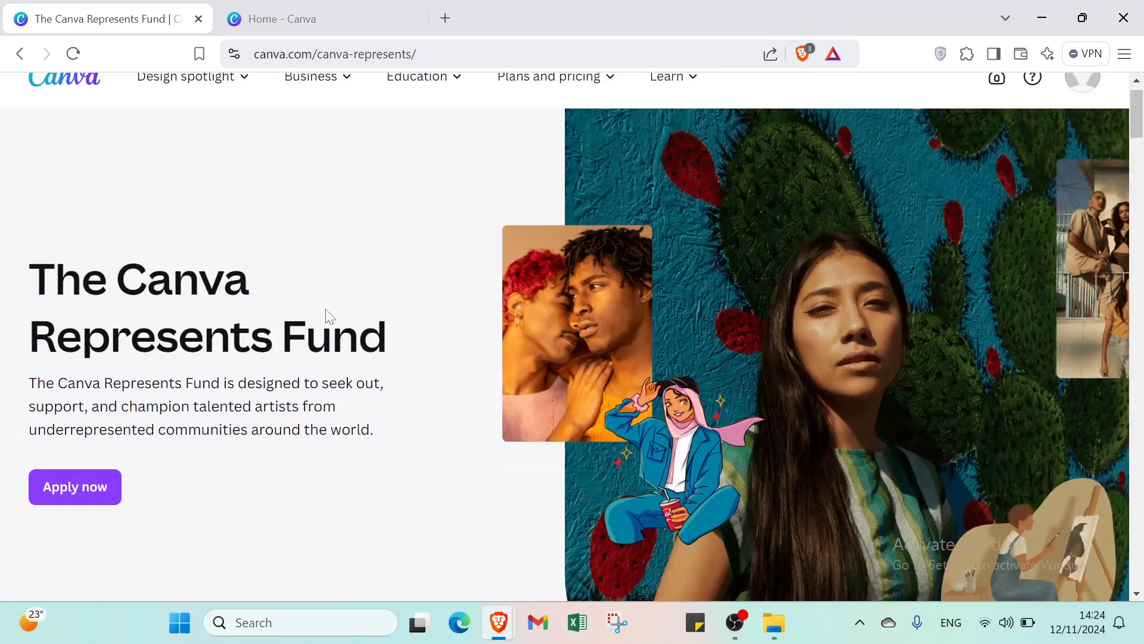
{"action": "left_click", "coordinate": [265, 19]}
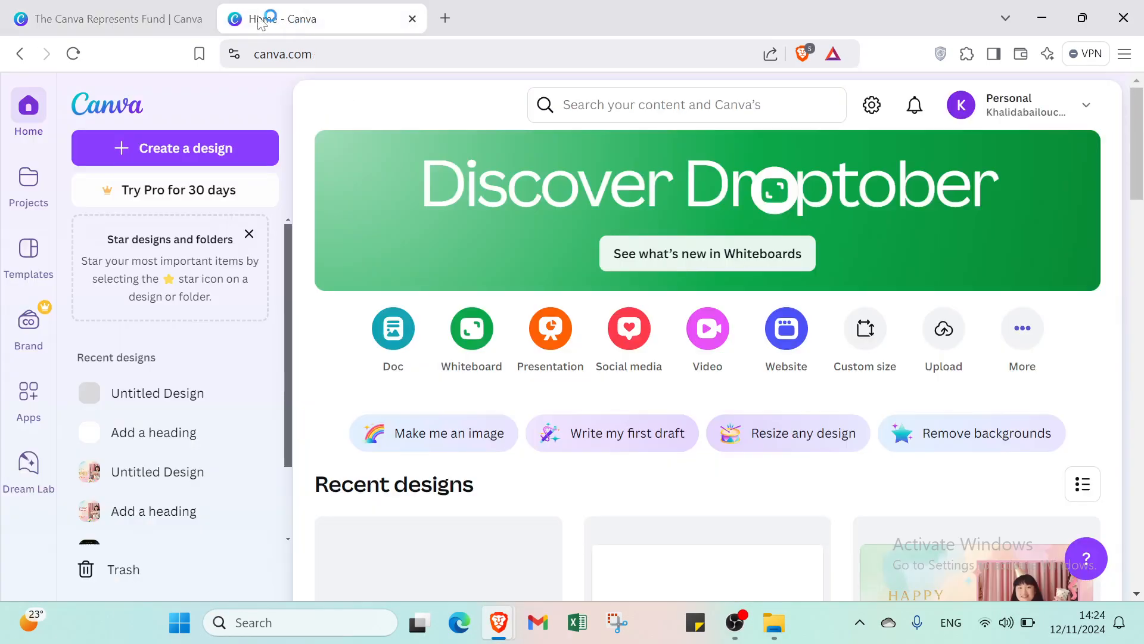
{"action": "left_click", "coordinate": [167, 10]}
{"action": "left_click", "coordinate": [297, 20]}
{"action": "left_click", "coordinate": [143, 18]}
{"action": "left_click", "coordinate": [246, 17]}
{"action": "left_click", "coordinate": [152, 21]}
{"action": "left_click", "coordinate": [229, 21]}
{"action": "left_click", "coordinate": [179, 23]}
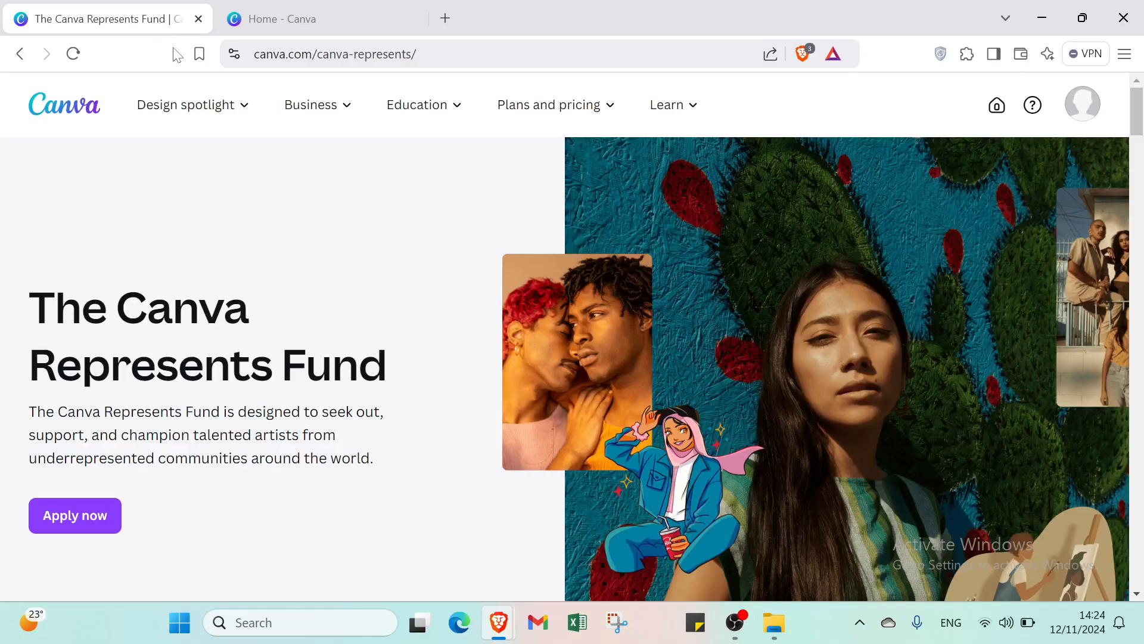
{"action": "scroll", "coordinate": [514, 509], "scroll_direction": "down", "scroll_amount": 5}
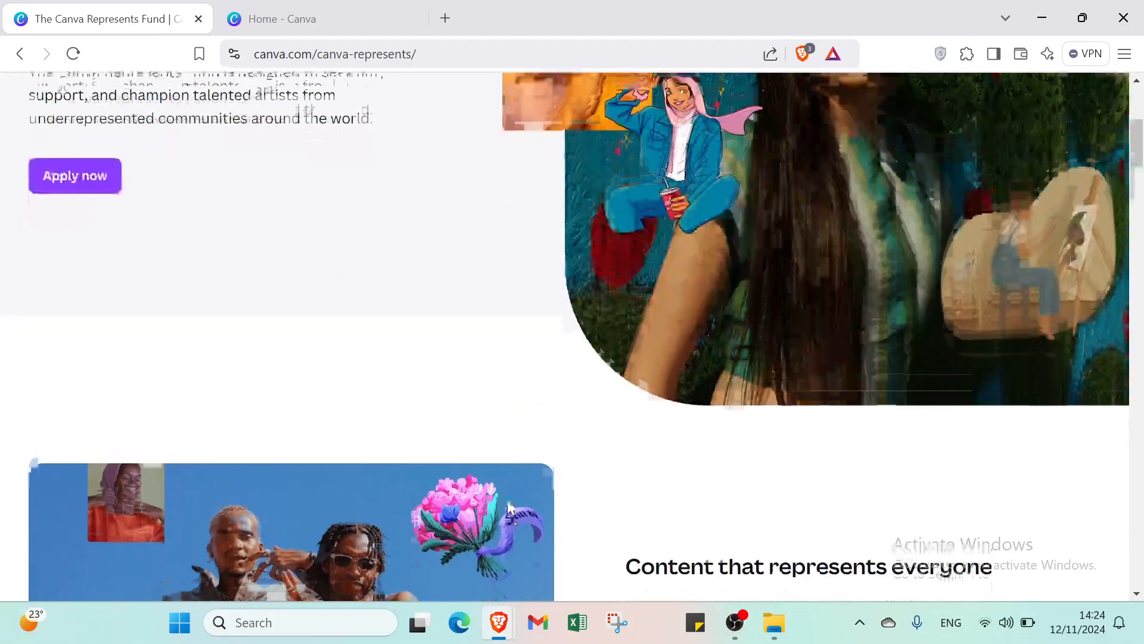
{"action": "scroll", "coordinate": [452, 447], "scroll_direction": "up", "scroll_amount": 5}
{"action": "scroll", "coordinate": [391, 388], "scroll_direction": "down", "scroll_amount": 4}
{"action": "scroll", "coordinate": [391, 388], "scroll_direction": "up", "scroll_amount": 4}
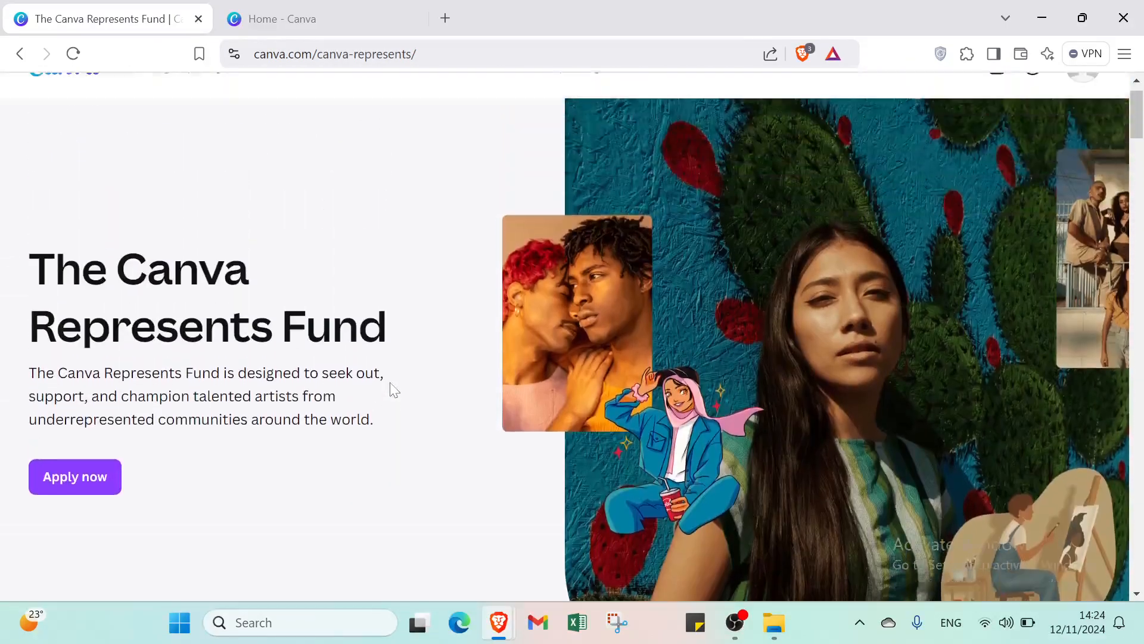